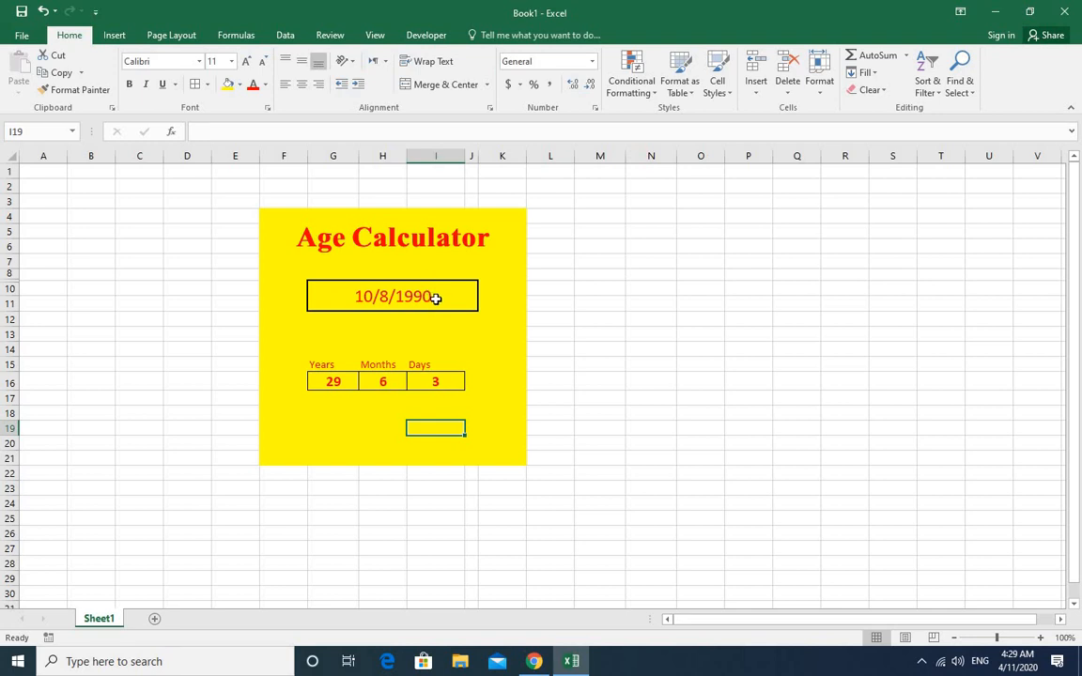
Replace the date of birth in the Age Calculator's input cell G10 with a sample birth date in 1988.
double_click(435, 298)
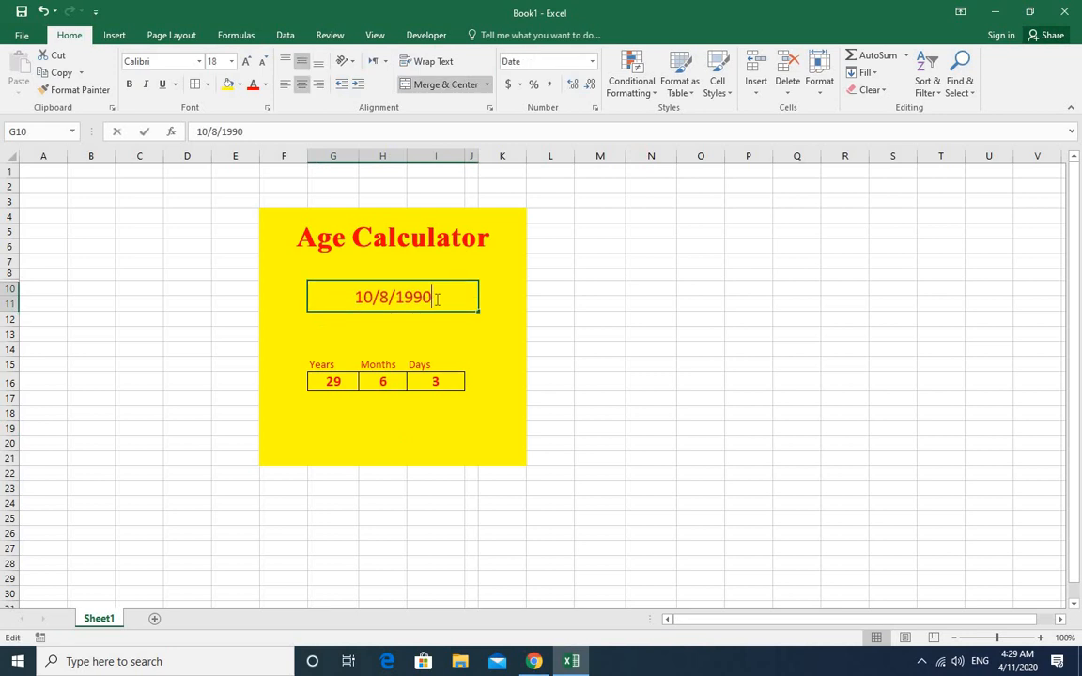
key(BackSpace)
key(BackSpace)
key(BackSpace)
key(BackSpace)
key(BackSpace)
key(BackSpace)
key(BackSpace)
key(BackSpace)
key(BackSpace)
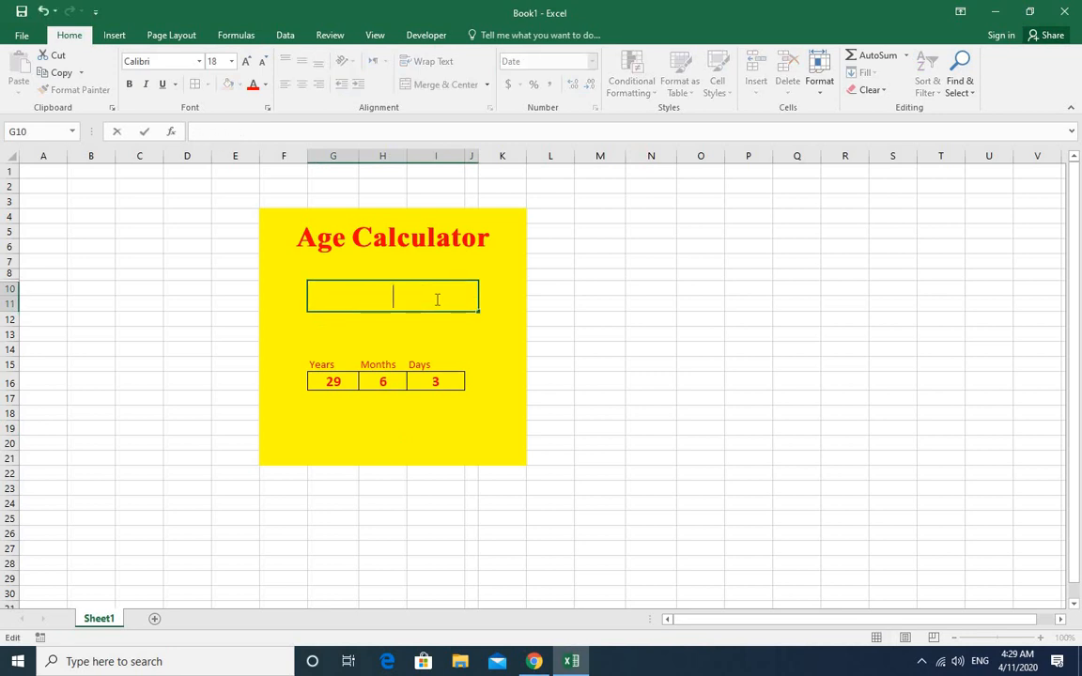
text(02/02)
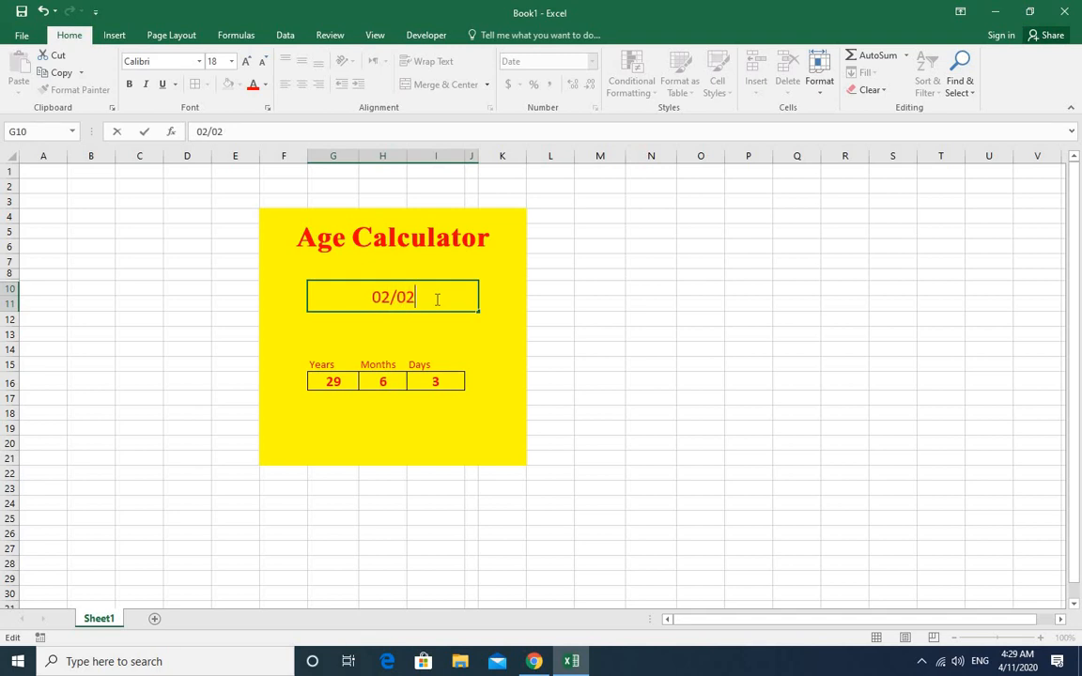
text(/1988)
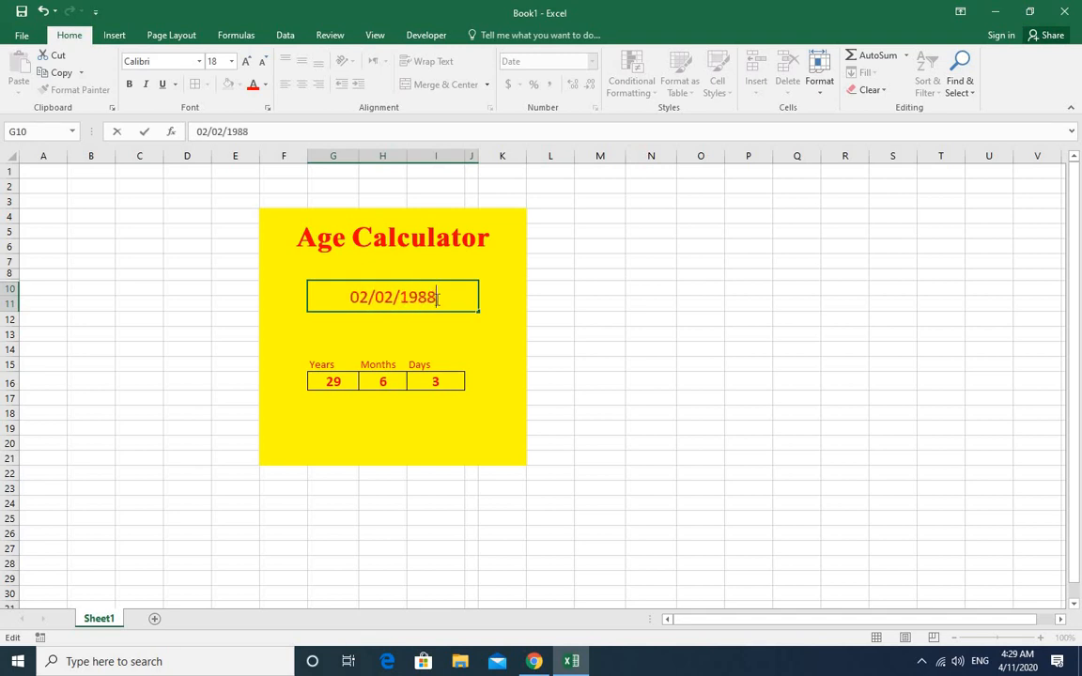
key(Return)
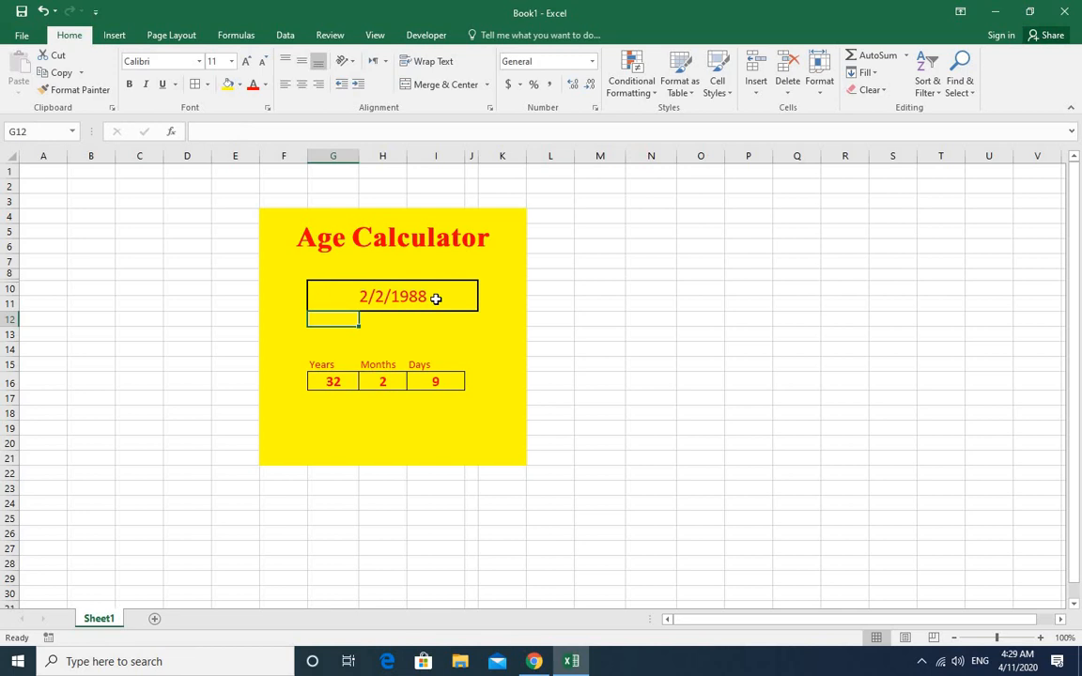
Change only the year of the birth date in cell G10 to 1958.
double_click(436, 298)
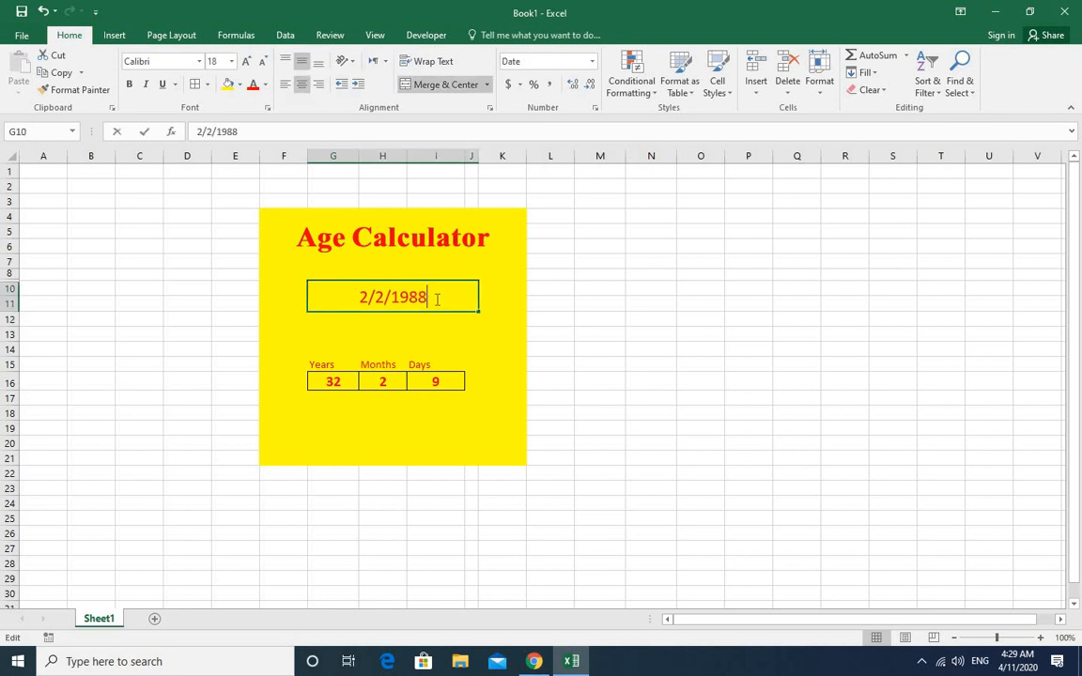
key(BackSpace)
key(BackSpace)
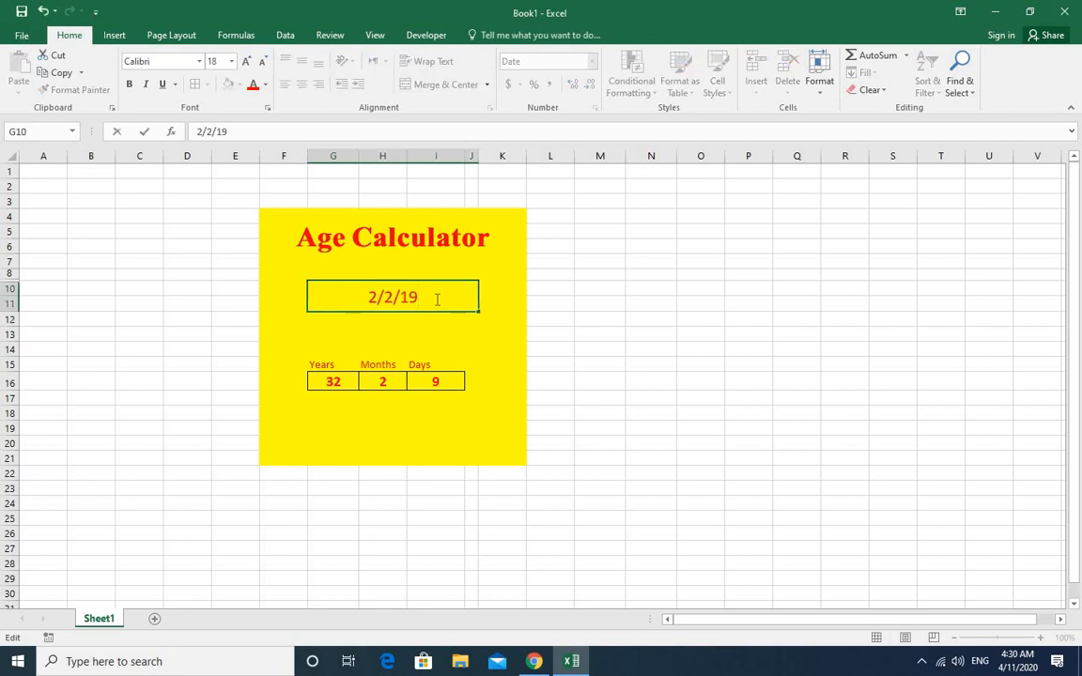
text(58)
key(Return)
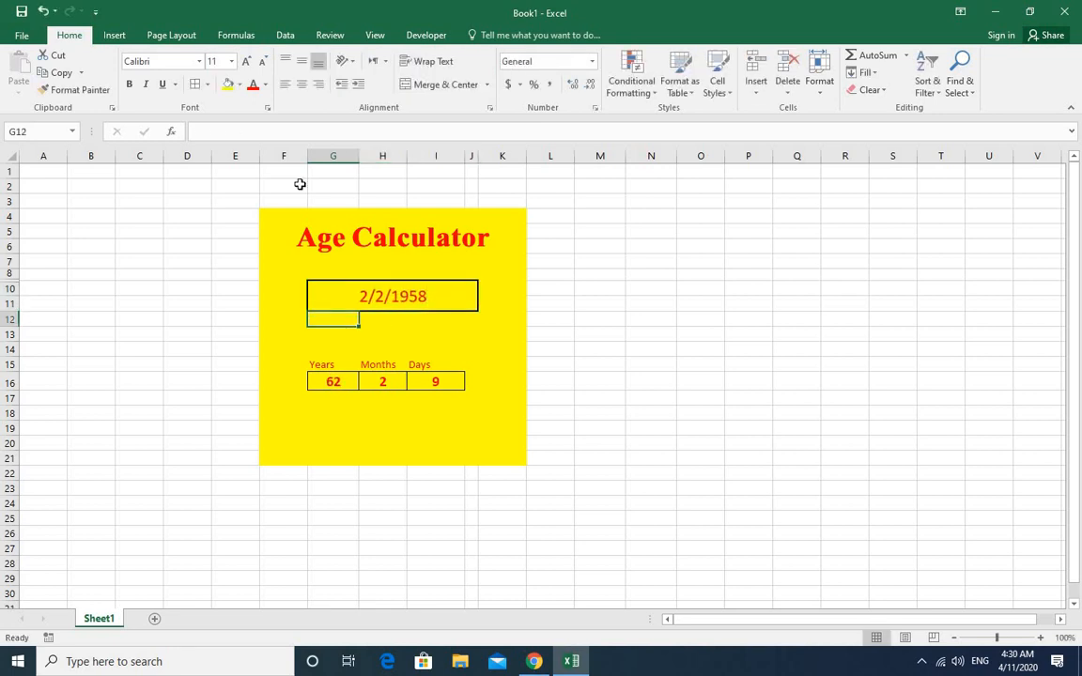
Change the birth year in the calculator's input cell G10 to 1920.
double_click(442, 301)
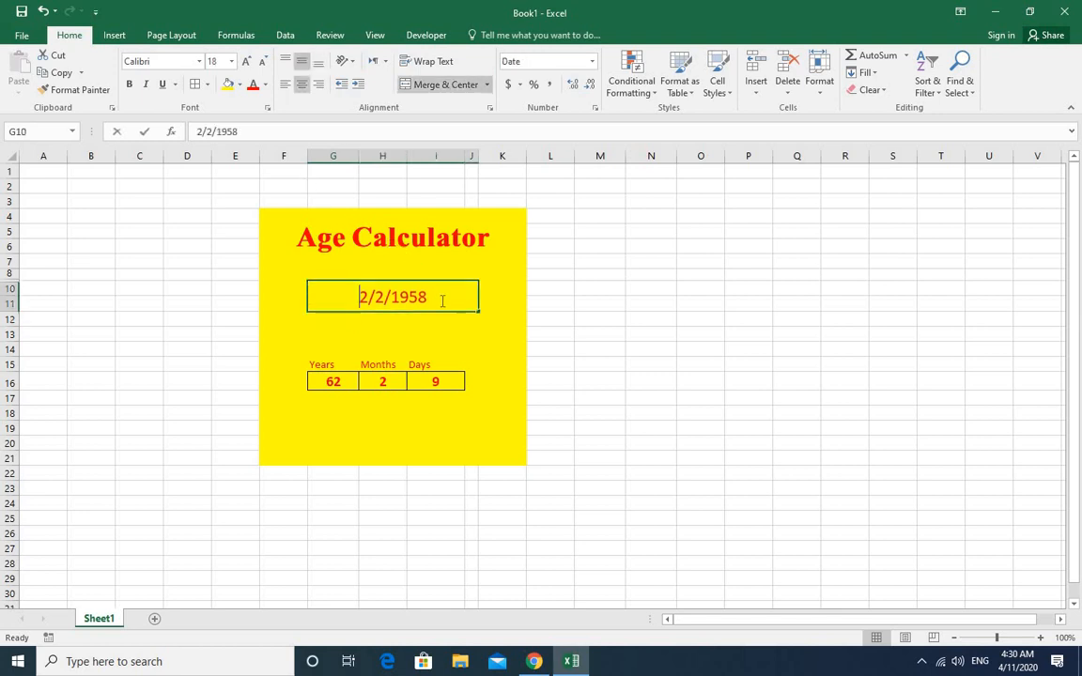
key(BackSpace)
key(BackSpace)
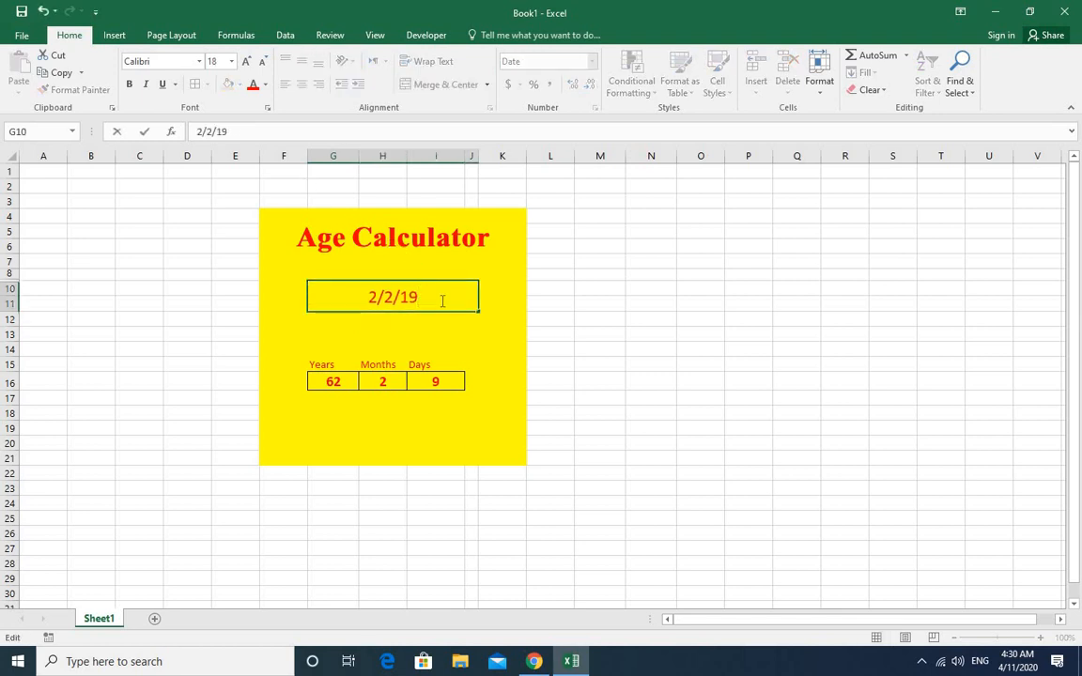
text(20)
key(Return)
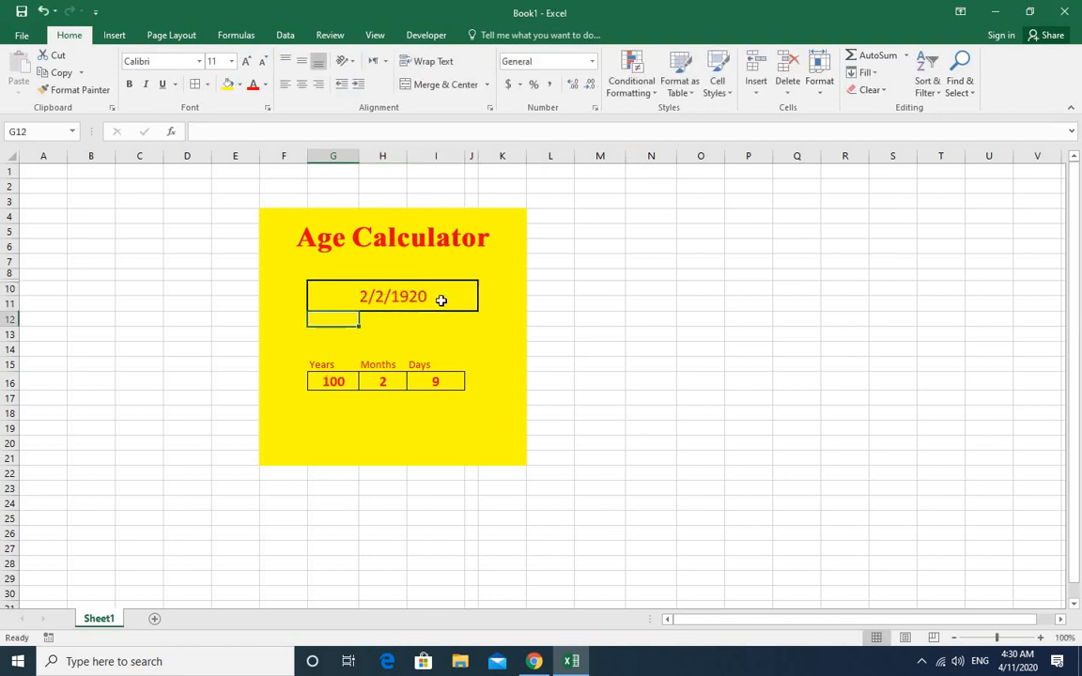
Set the year of the birth date in cell G10 to 1900.
double_click(441, 300)
key(BackSpace)
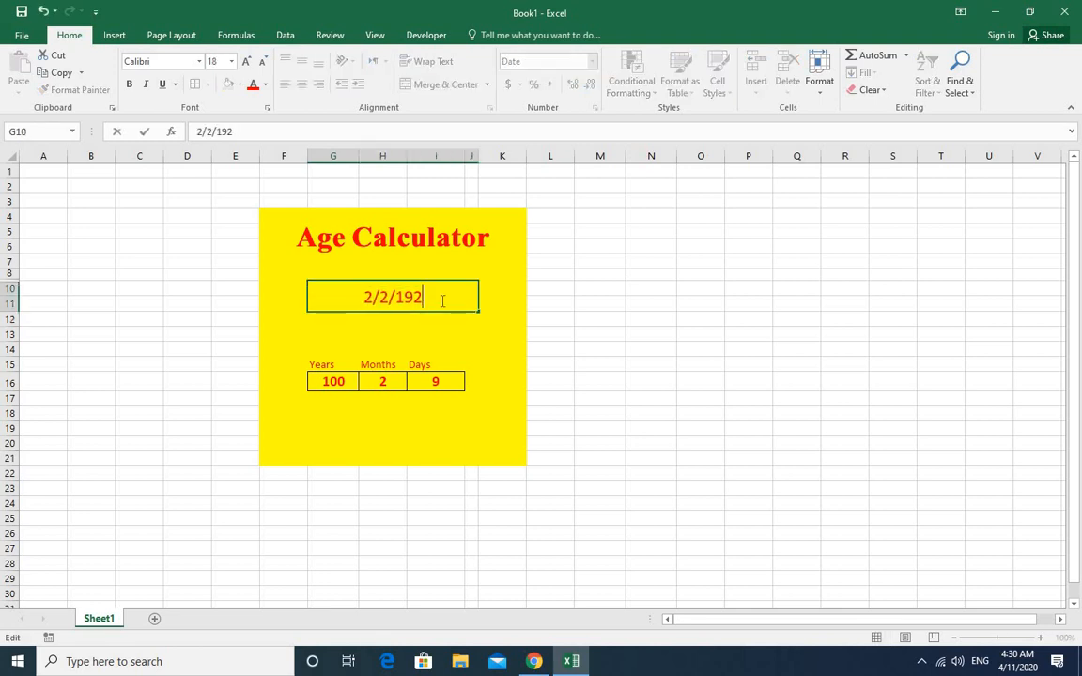
key(BackSpace)
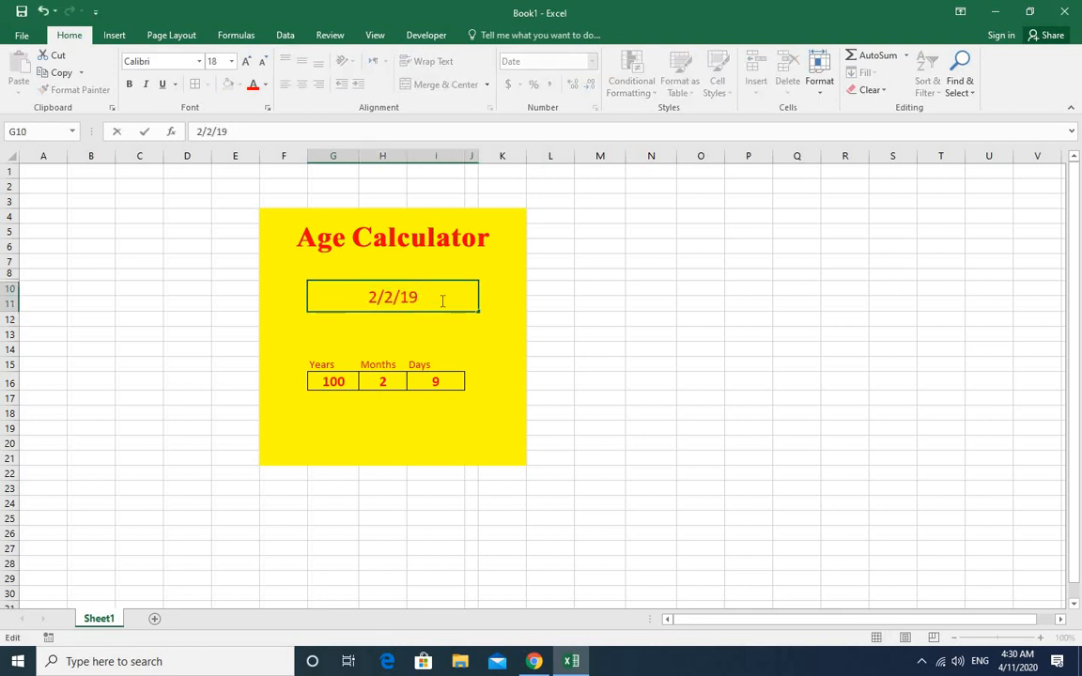
text(00)
key(Return)
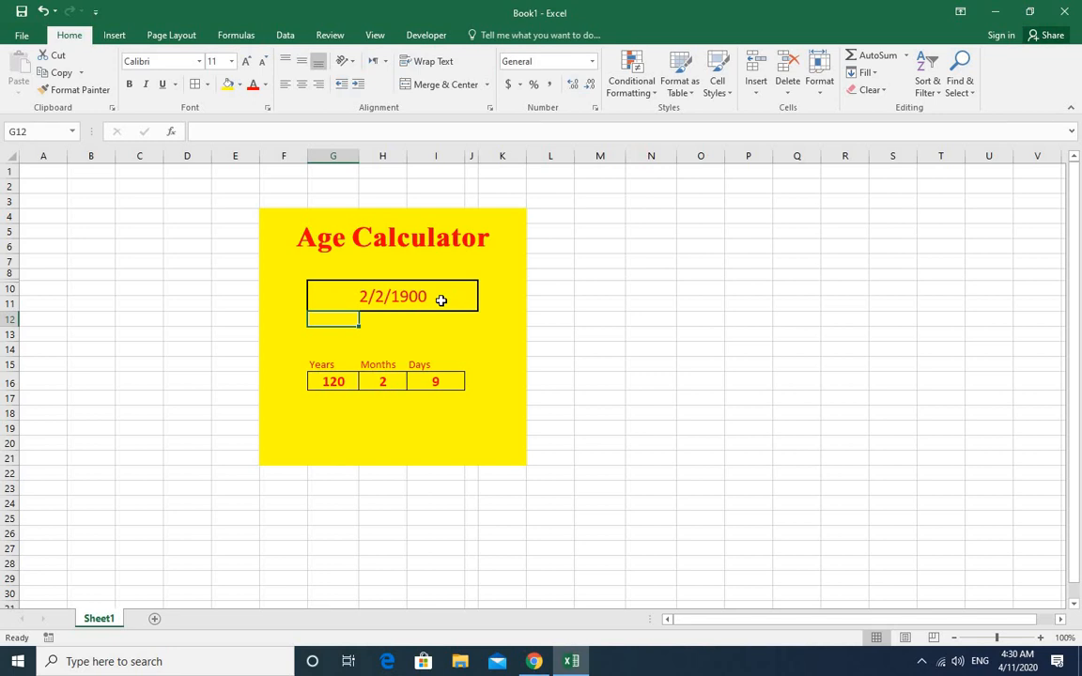
Test the calculator with a pre-1900 date by setting the birth year in cell G10 to 1899.
click(441, 300)
double_click(440, 300)
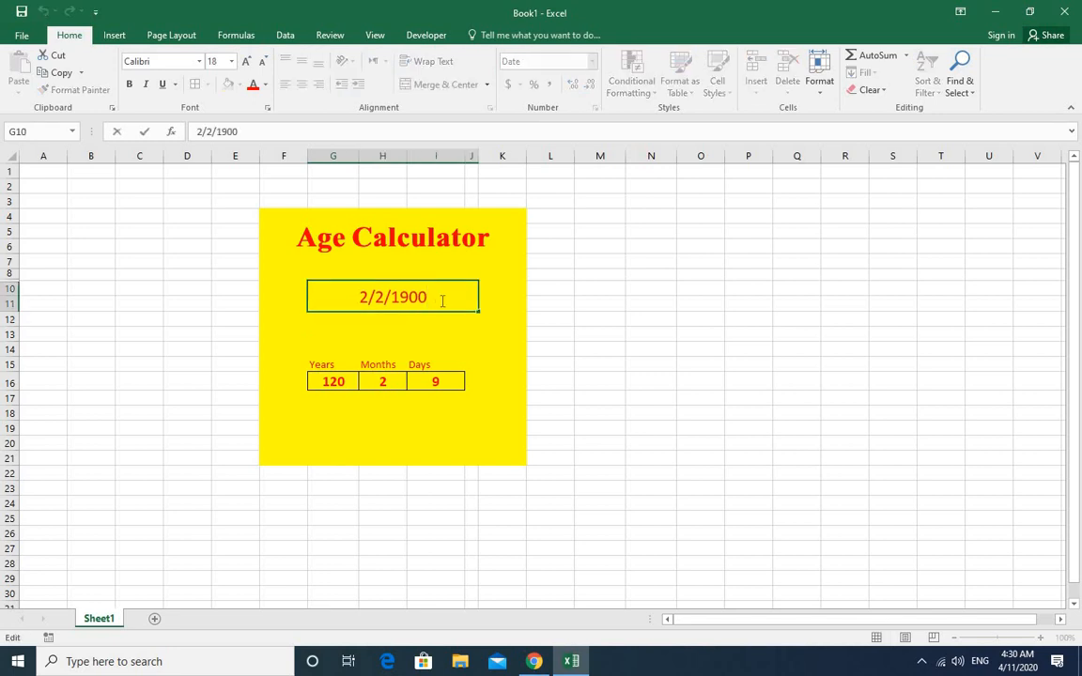
key(BackSpace)
key(BackSpace)
key(BackSpace)
key(BackSpace)
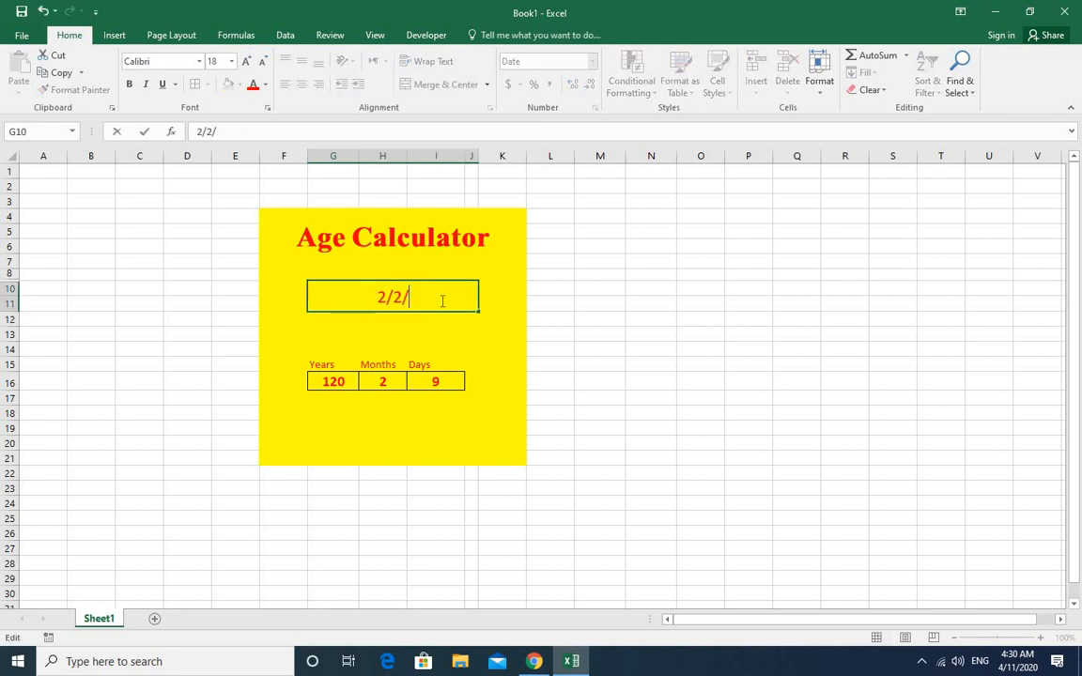
text(19)
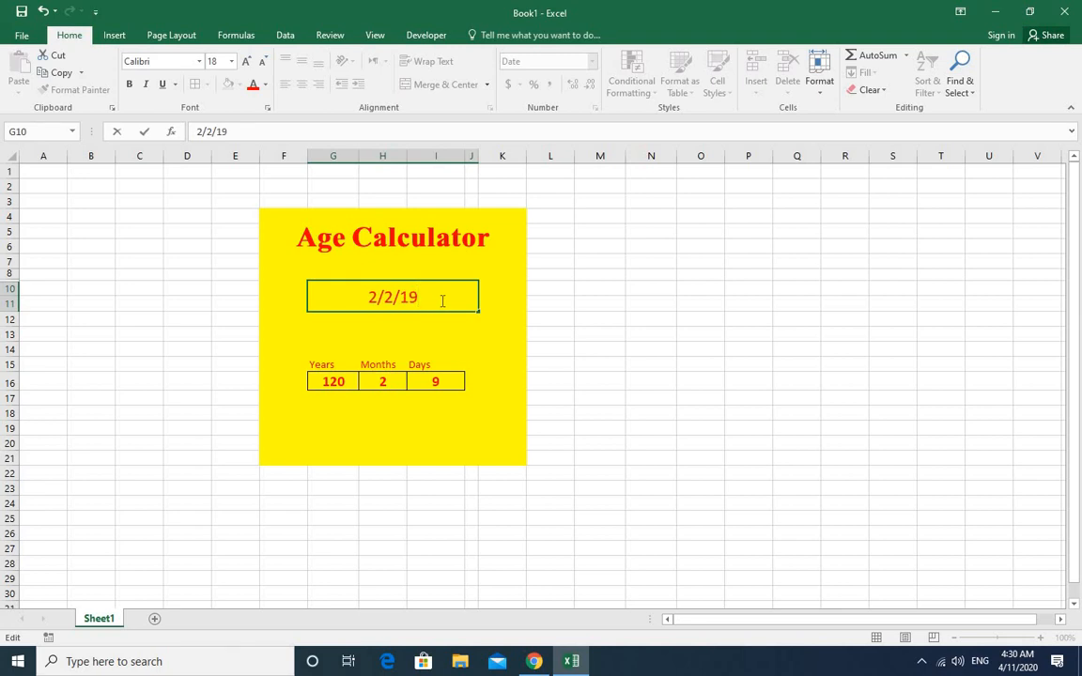
key(BackSpace)
text(899)
key(Return)
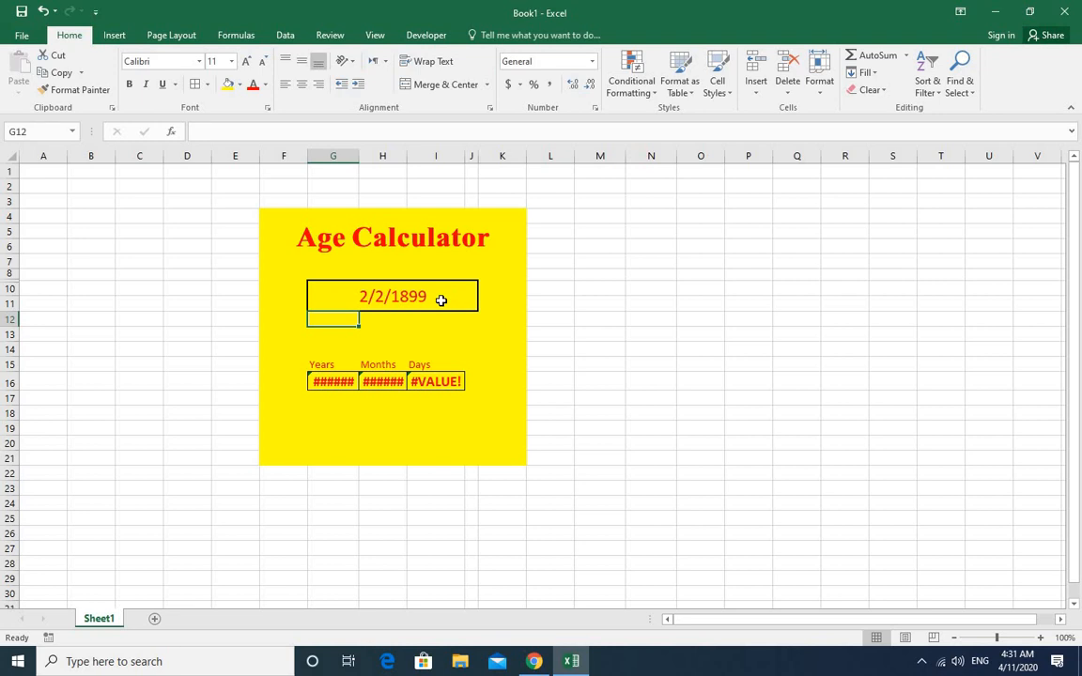
Set the year of the date in the calculator's input cell G10 to 2020.
double_click(440, 300)
key(BackSpace)
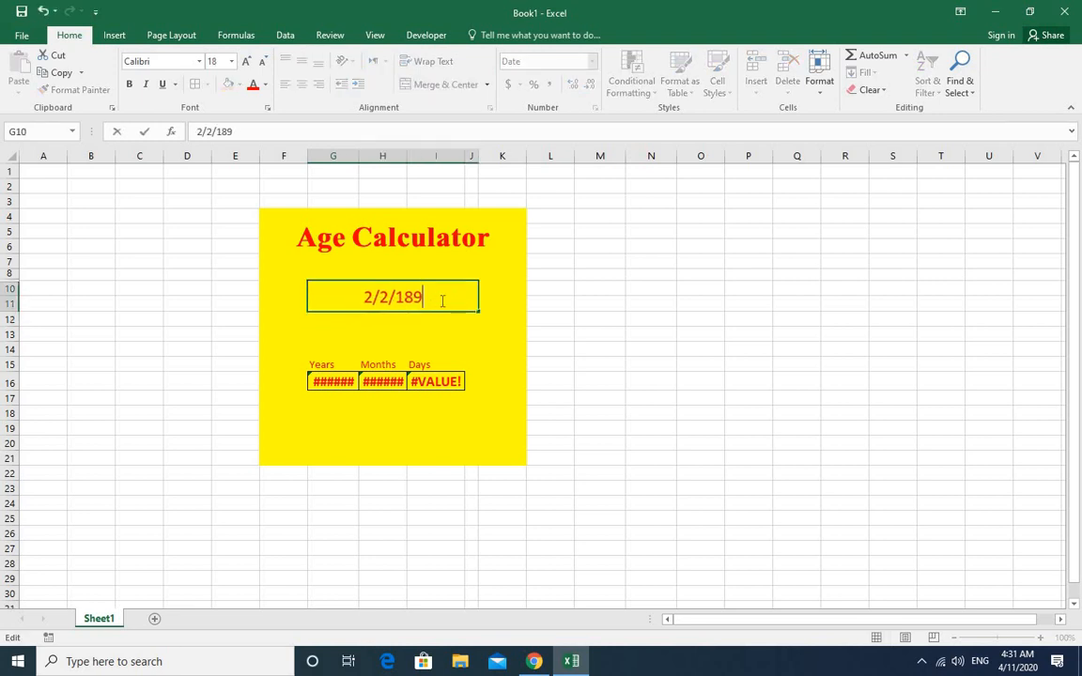
key(BackSpace)
key(BackSpace)
key(BackSpace)
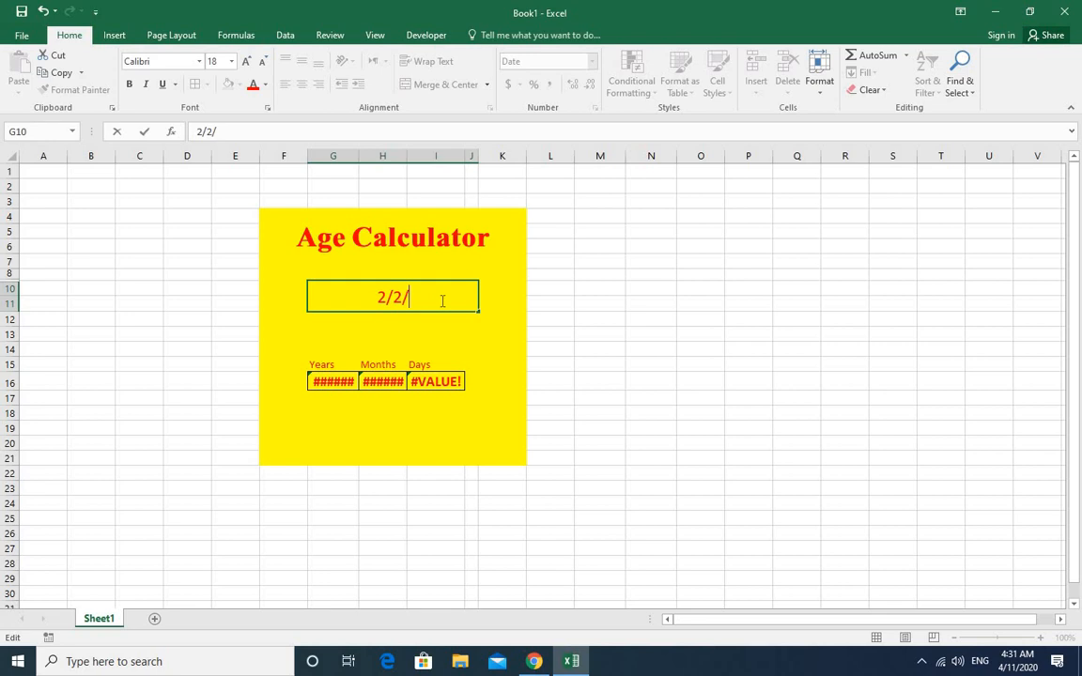
text(2020)
key(Return)
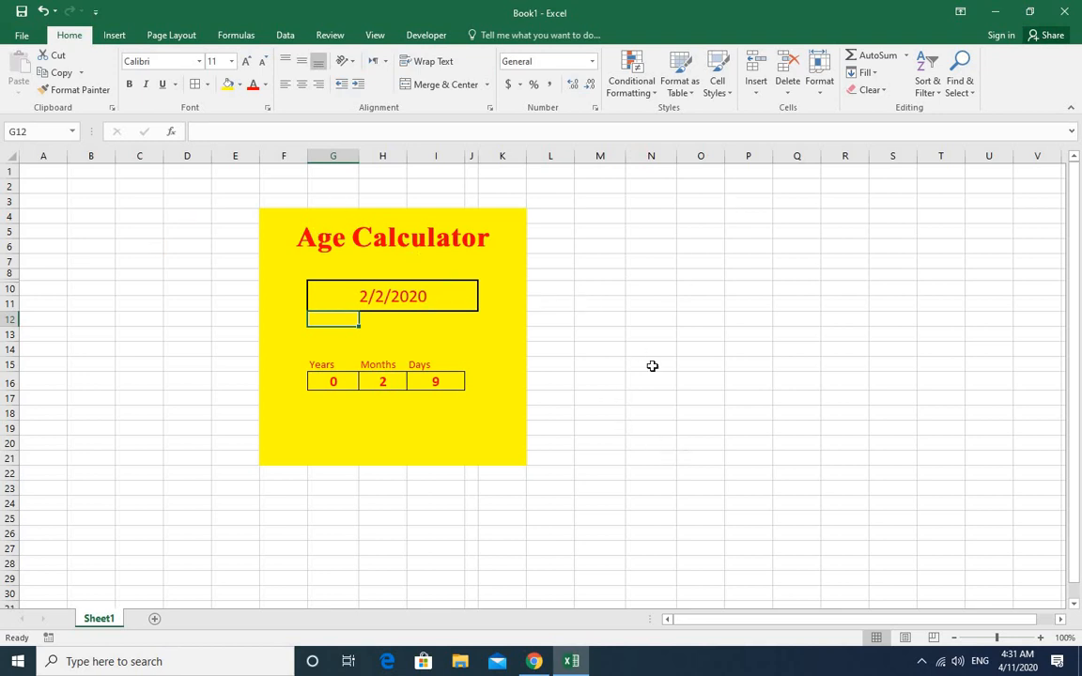
Try entering a sample 1980 birth date preceded by an equals sign in cell O8, outside the calculator.
click(635, 317)
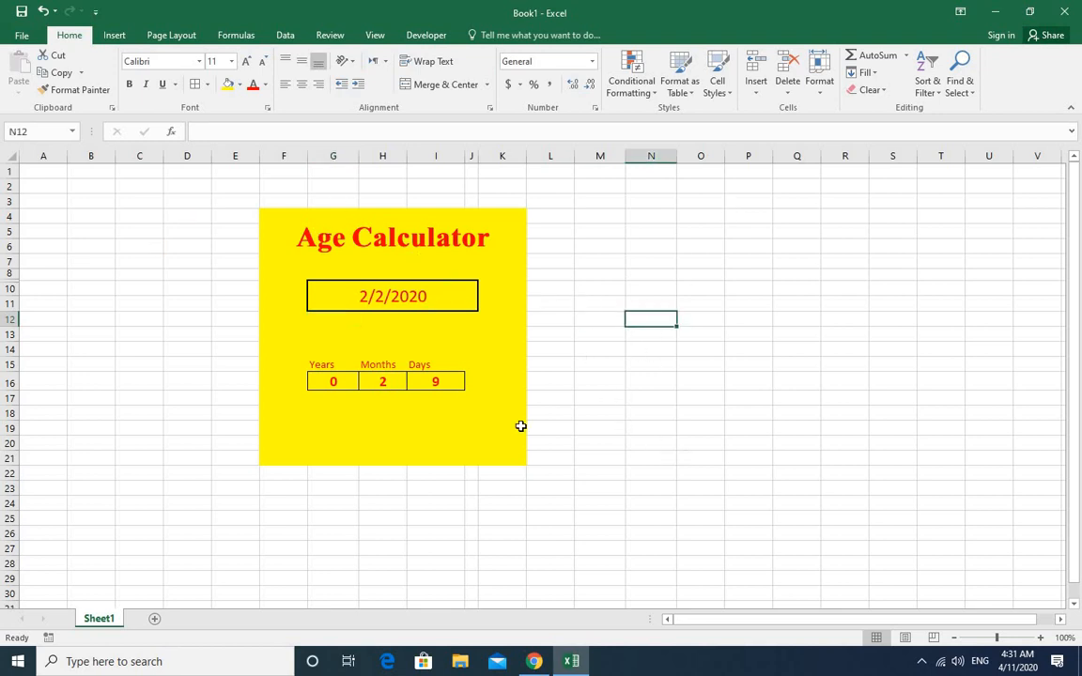
click(620, 381)
click(686, 270)
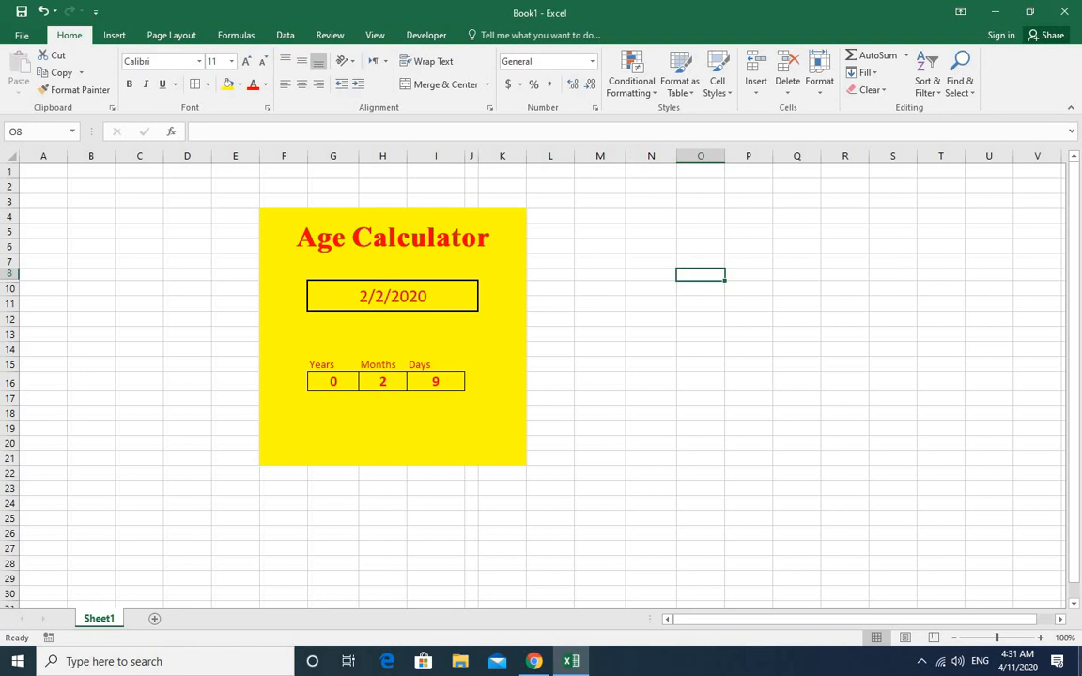
text(=)
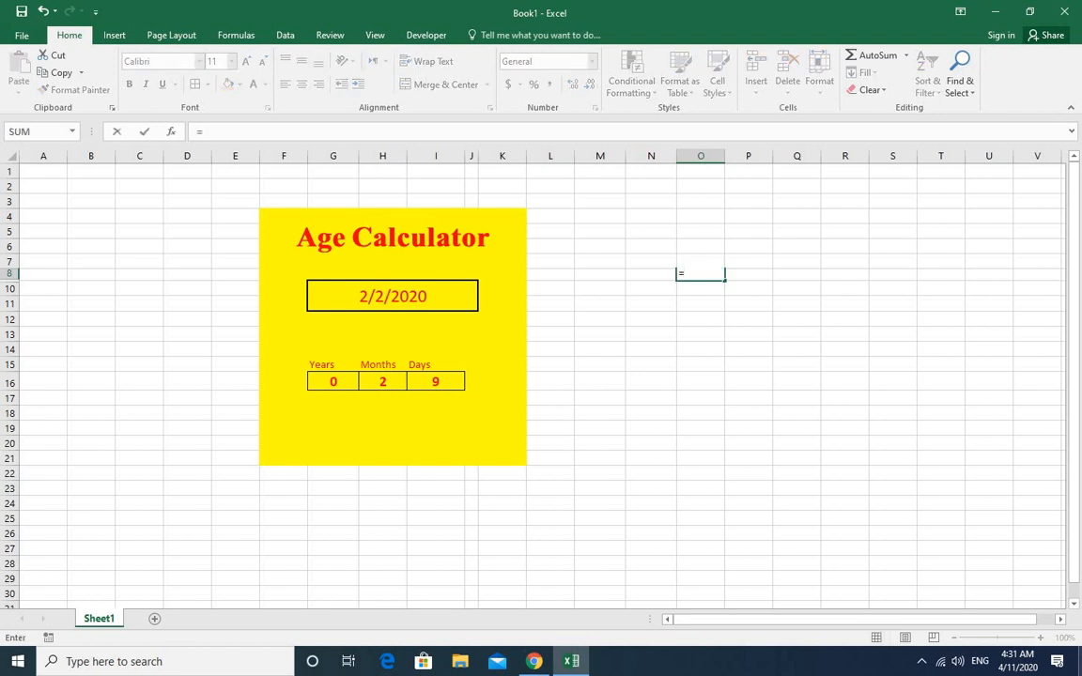
text(10/9/19)
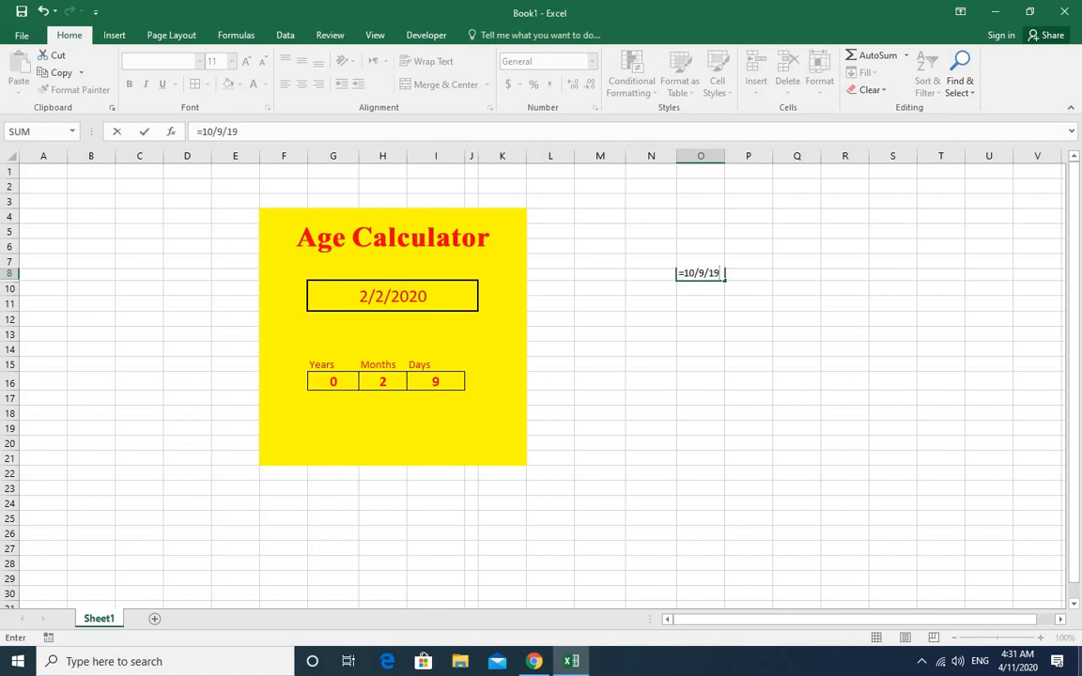
text(80)
key(Return)
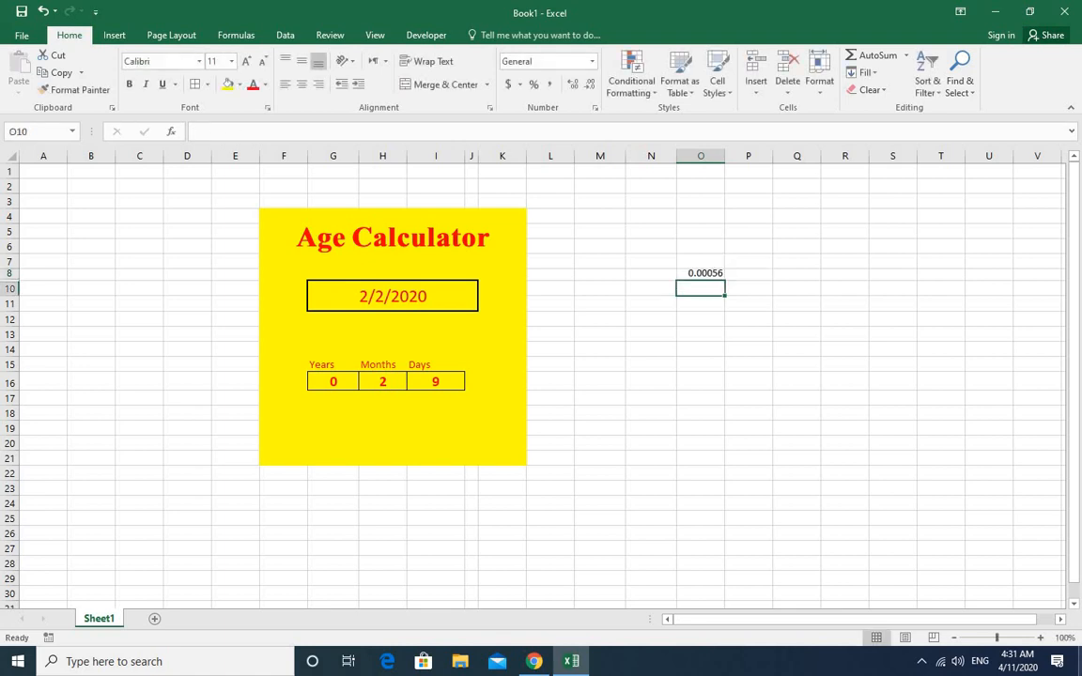
Replace the content of cell O8 with a sample birth date in 1985, entered without an equals sign.
click(700, 273)
text(=)
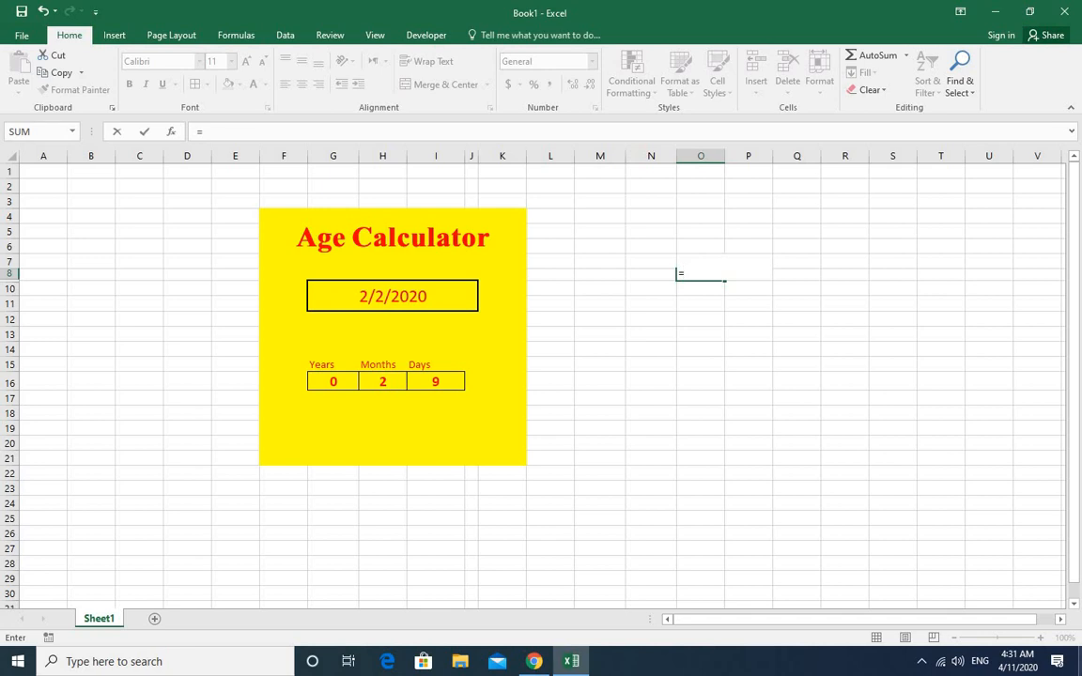
key(BackSpace)
text(1)
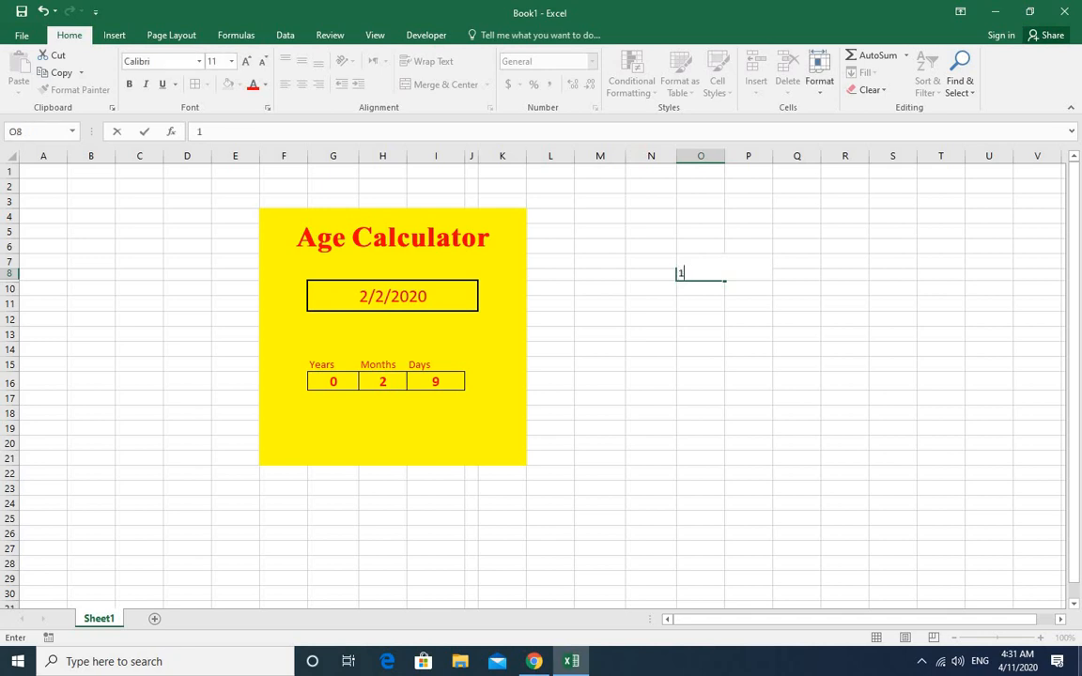
text(0/8)
key(BackSpace)
key(BackSpace)
key(BackSpace)
key(BackSpace)
text(08/10)
key(BackSpace)
key(BackSpace)
text(0)
key(BackSpace)
text(10/1985)
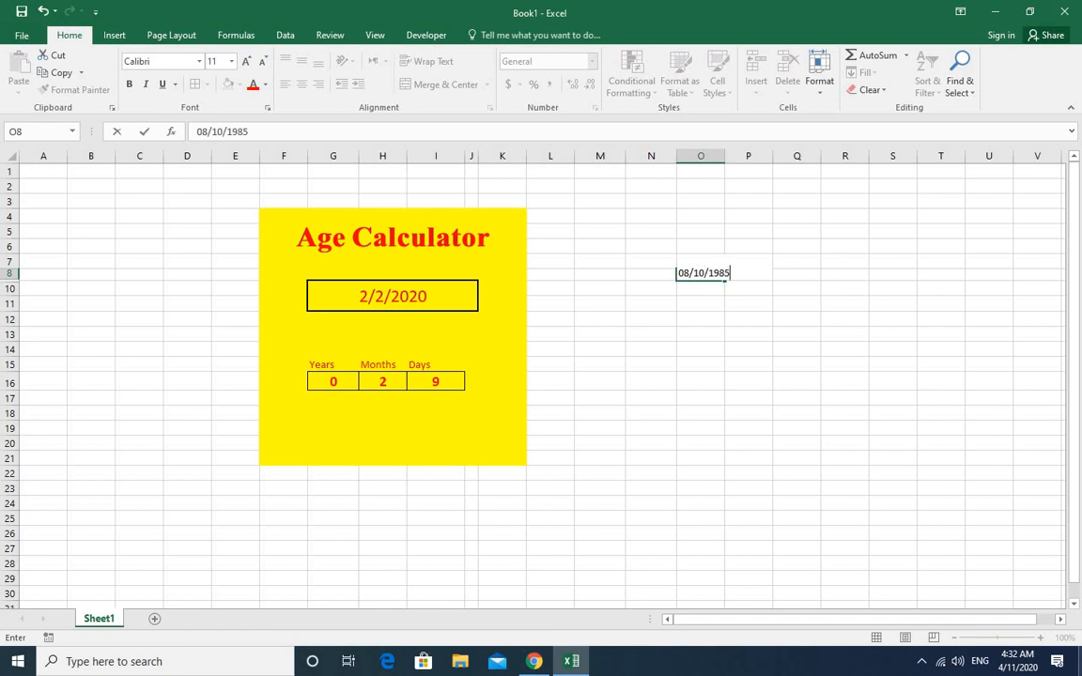
key(Return)
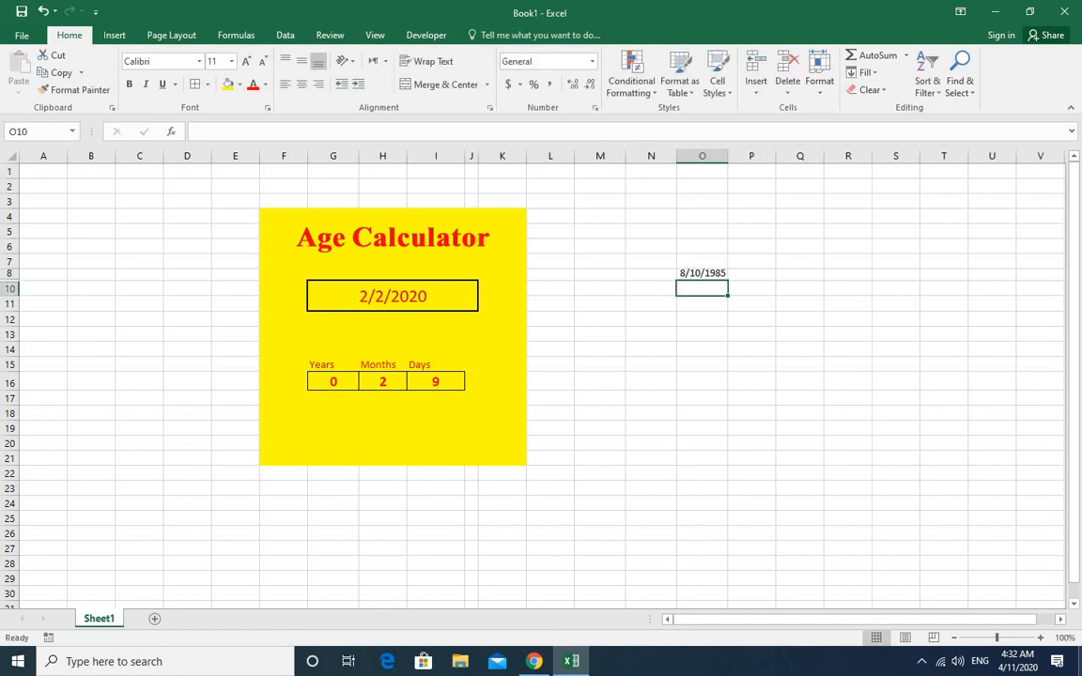
Insert the current date, 4/11/2020, as a static value in cell Q8.
click(712, 274)
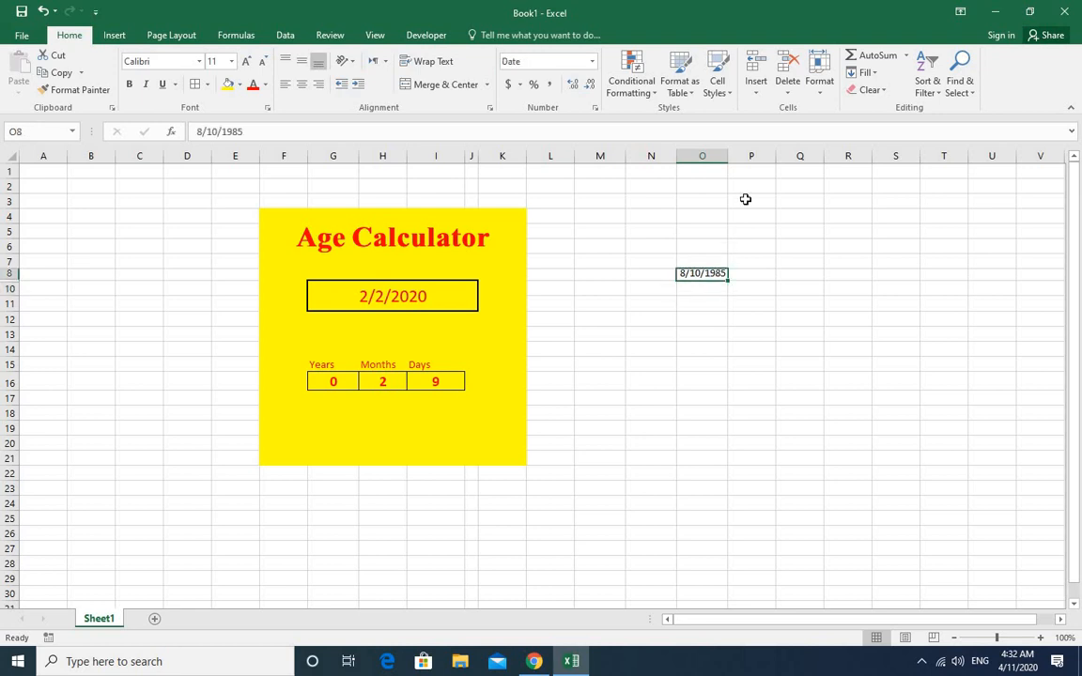
click(749, 273)
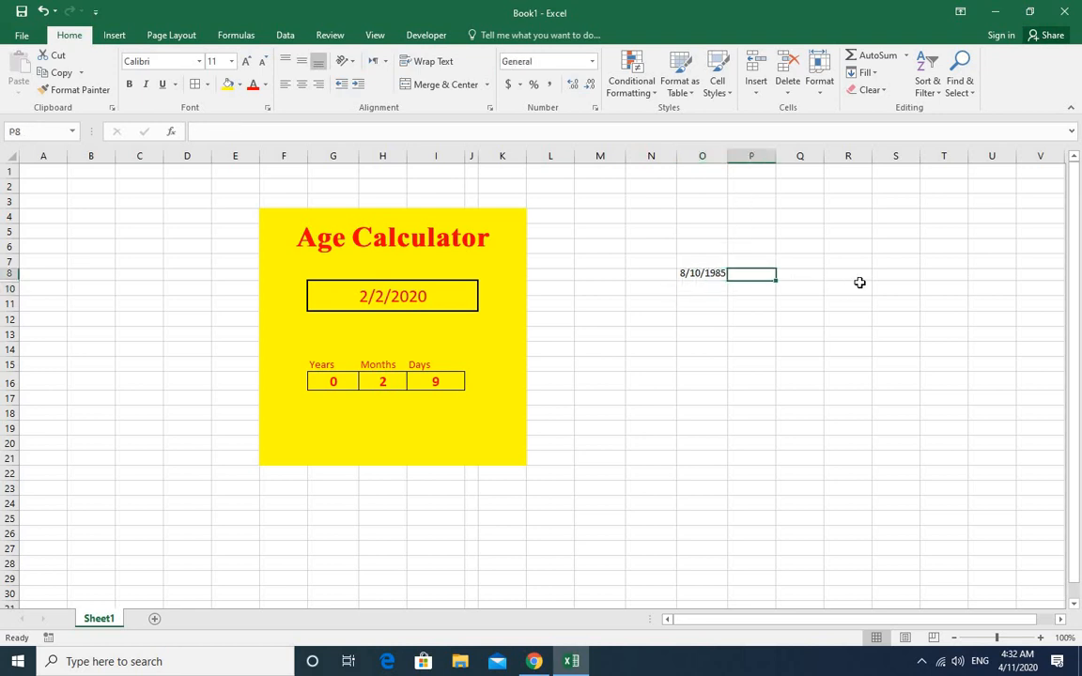
click(800, 272)
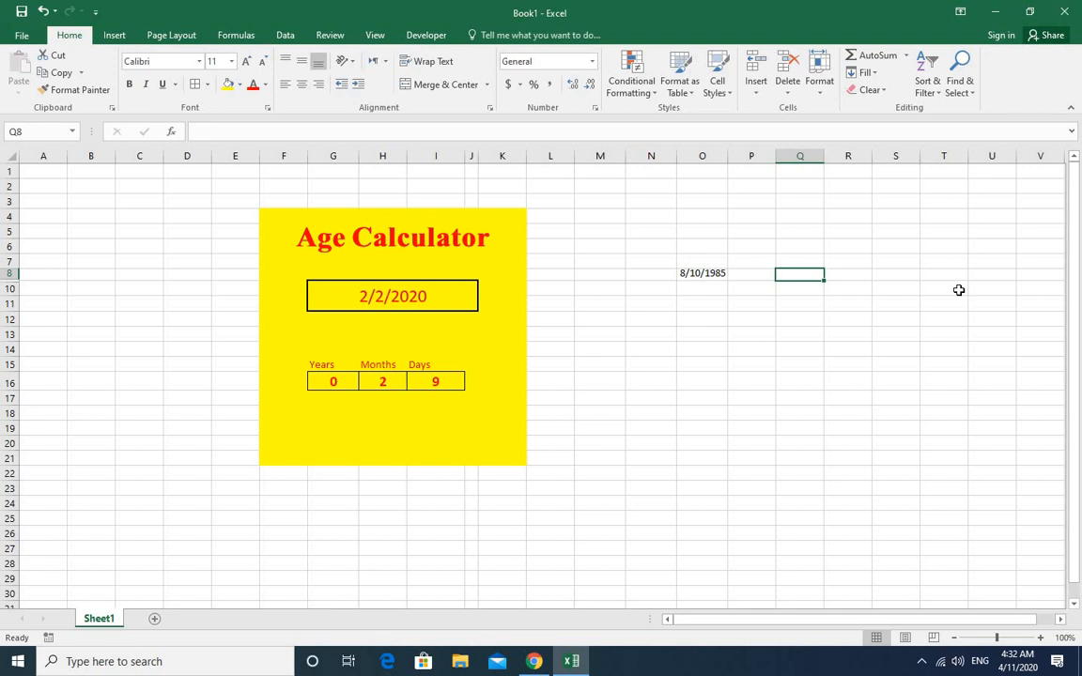
key(ctrl+semicolon)
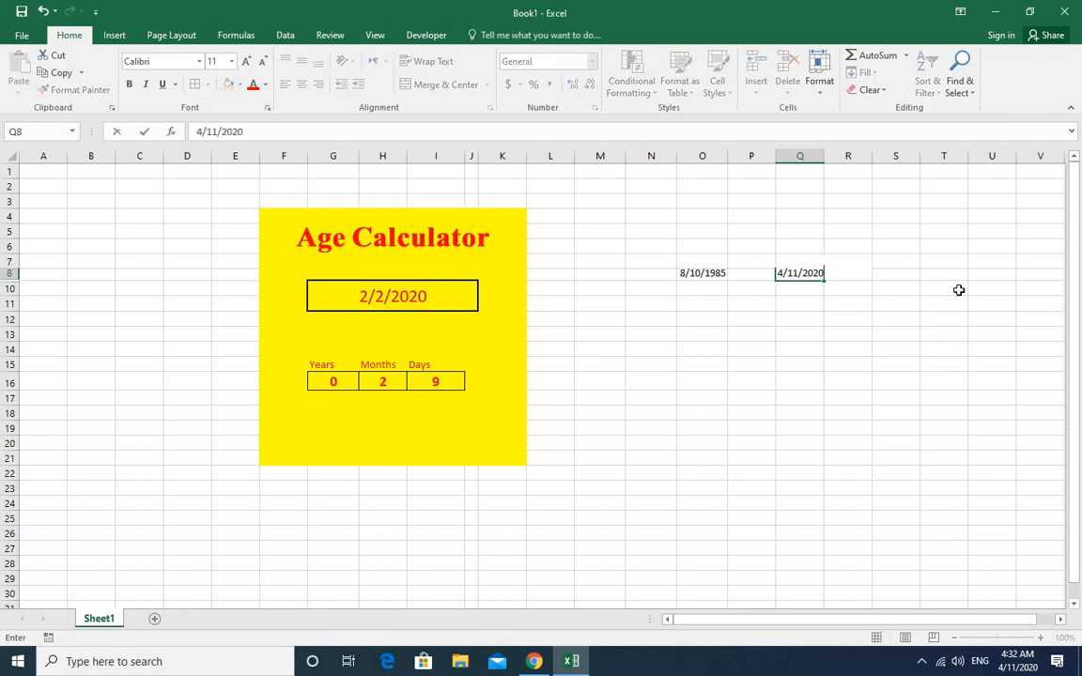
click(833, 301)
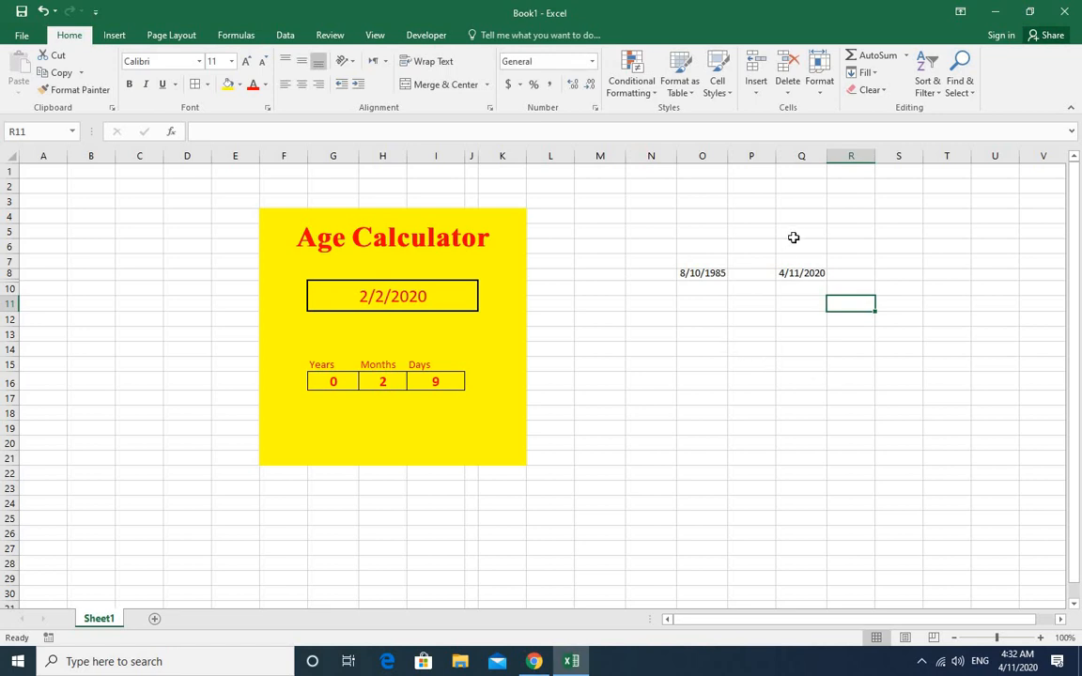
Reveal hidden row 9 of the age calculator and check the date in G9 against the sample dates in O8 and Q8.
click(802, 273)
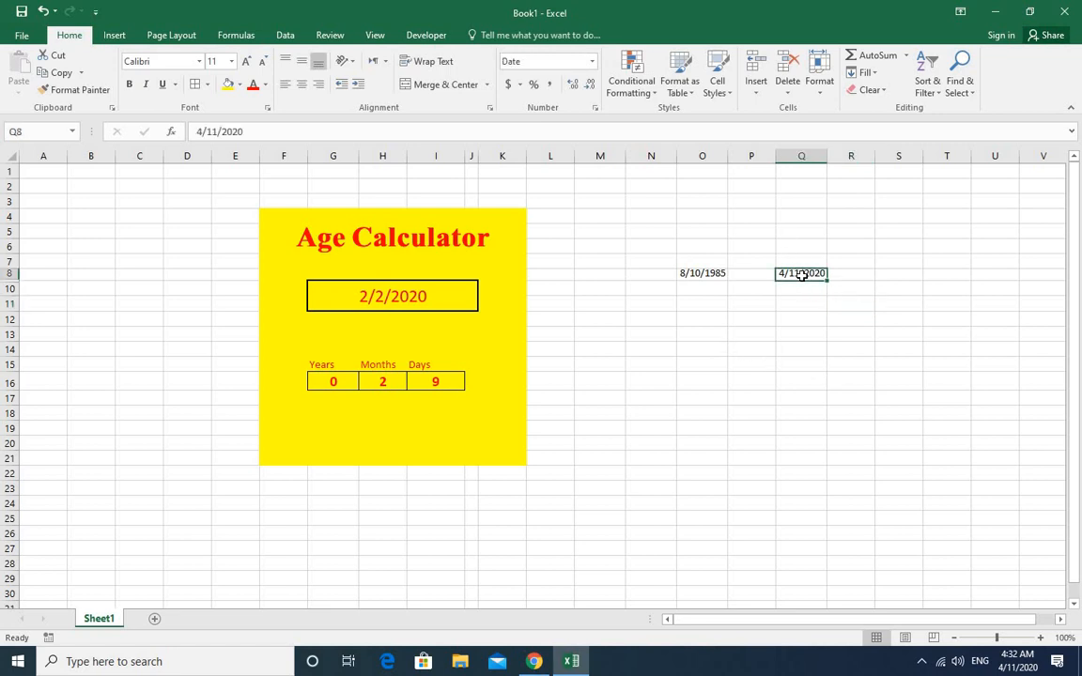
click(702, 276)
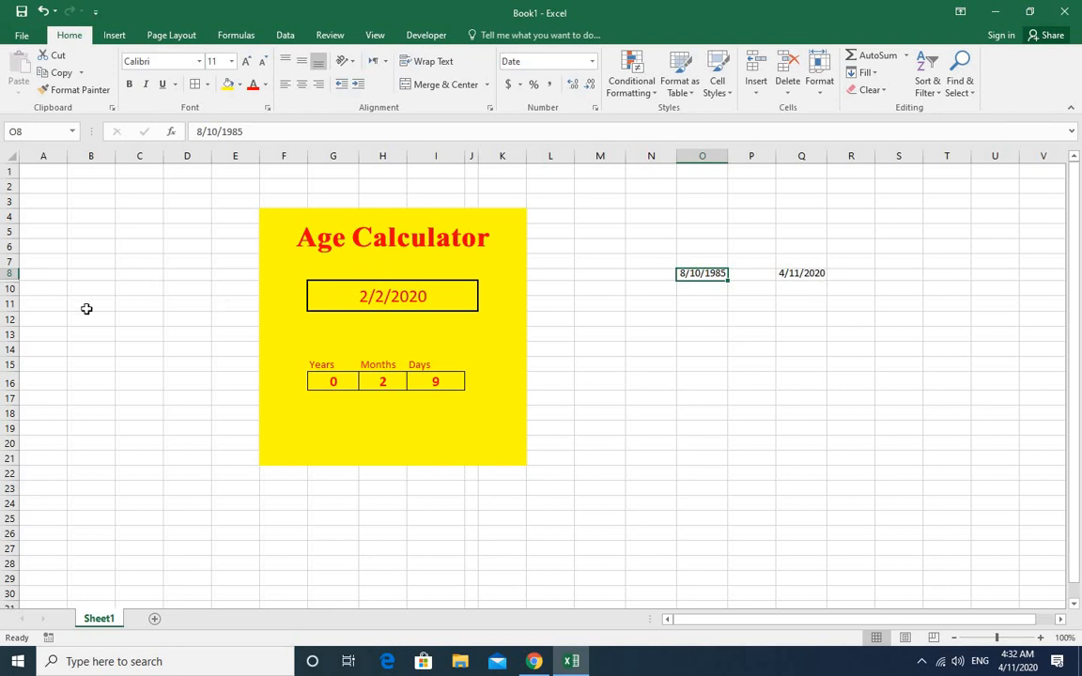
drag(11, 276, 12, 305)
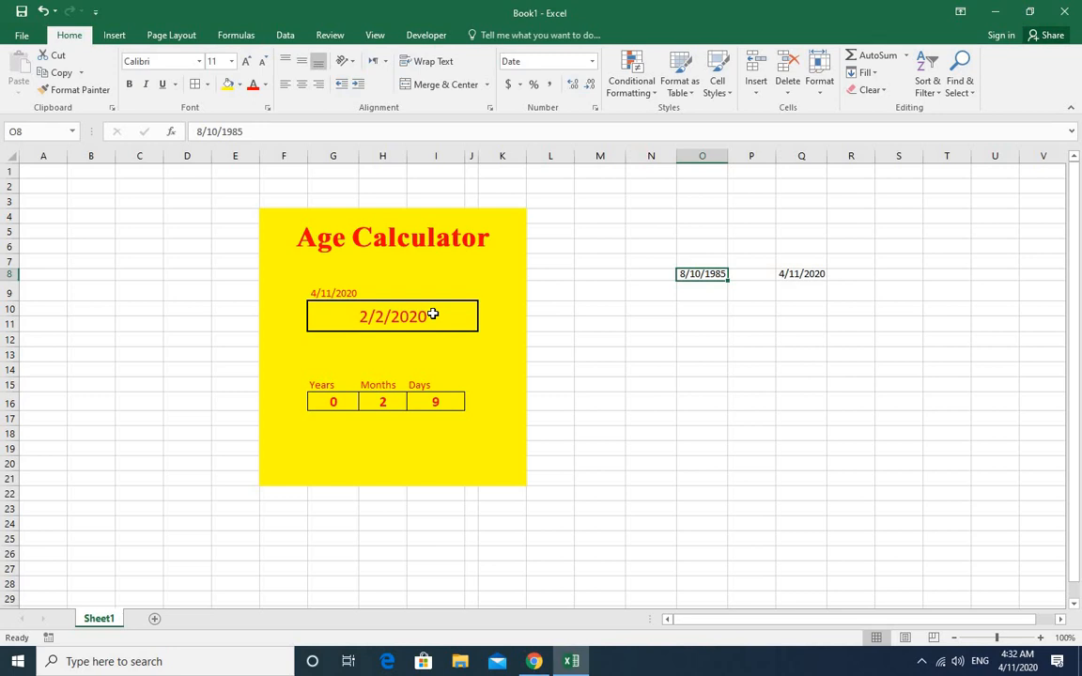
click(344, 293)
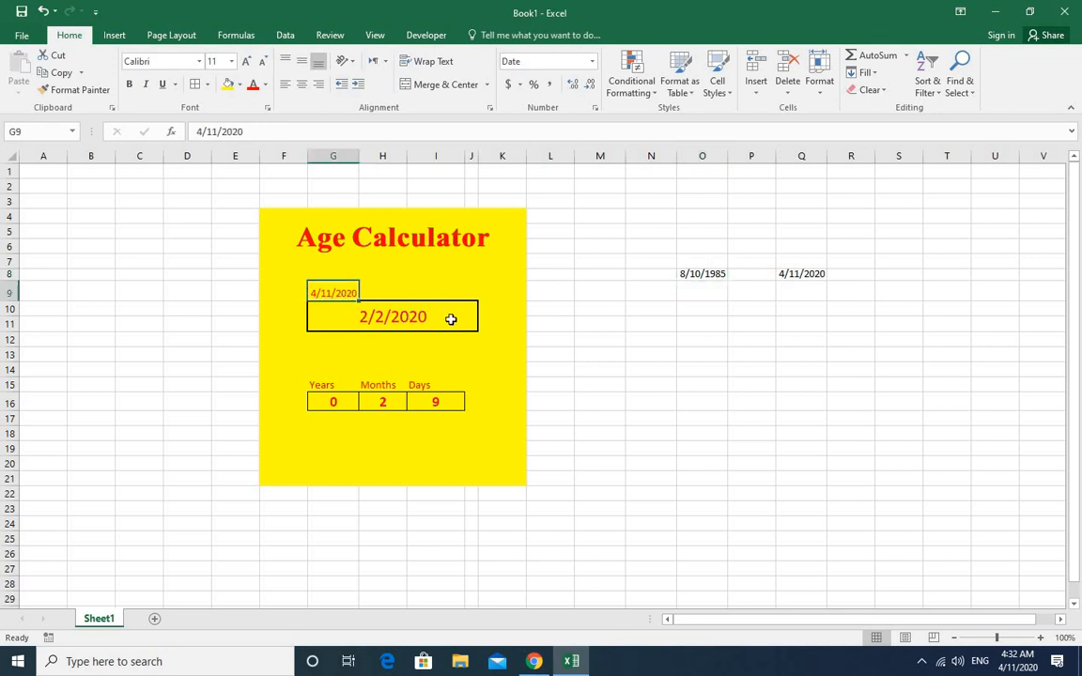
click(757, 325)
click(696, 276)
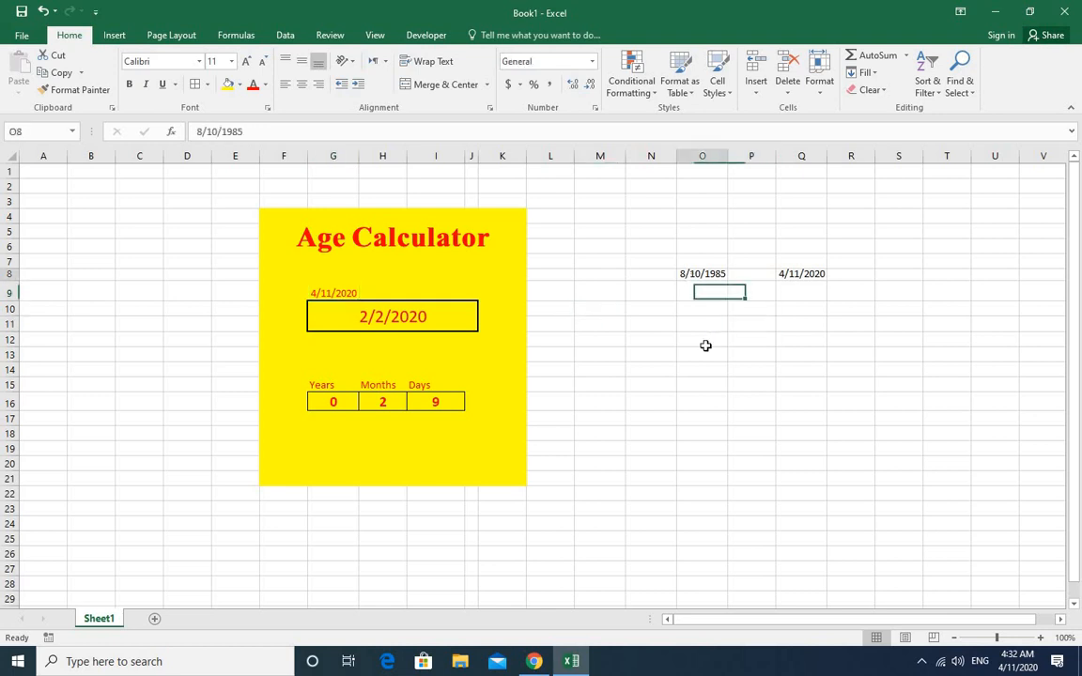
click(807, 276)
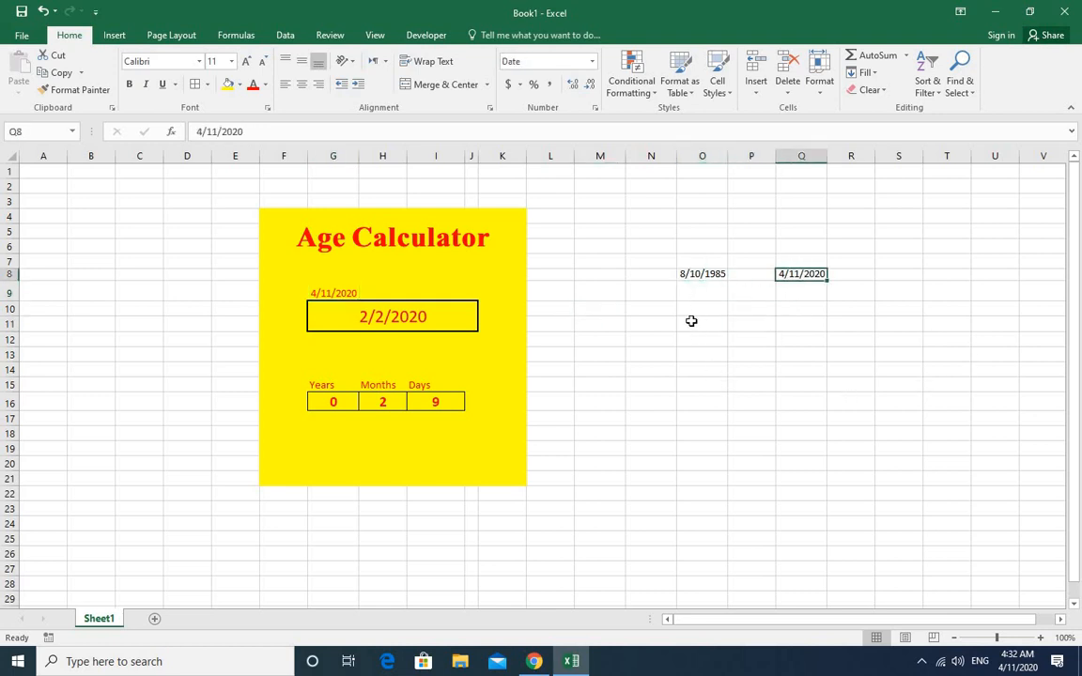
click(320, 402)
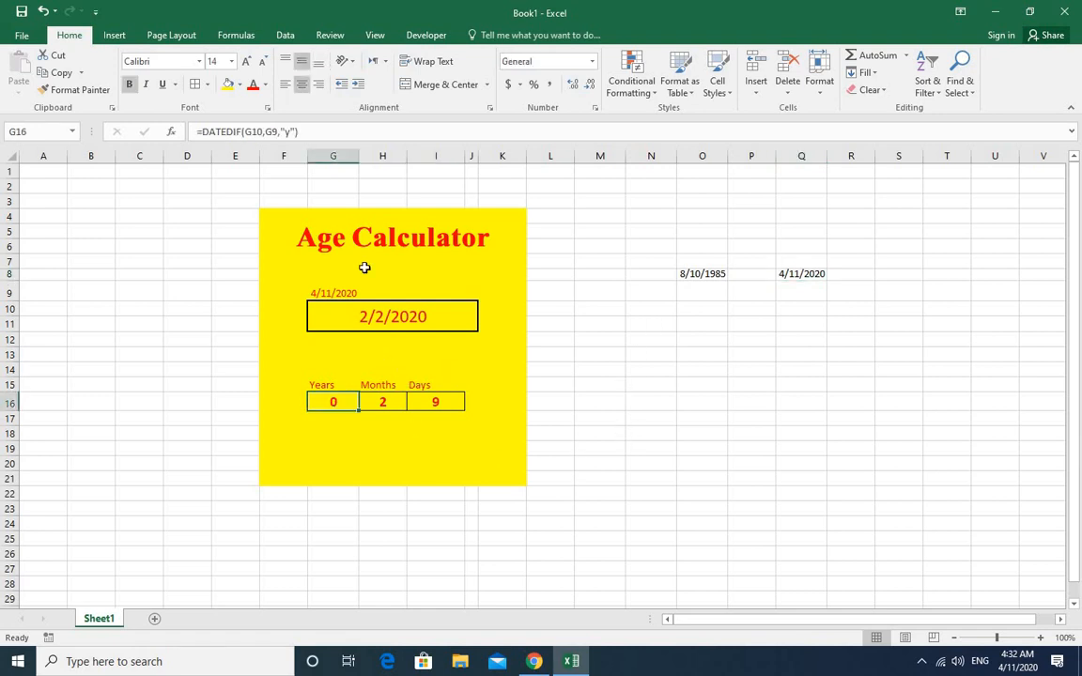
key(F2)
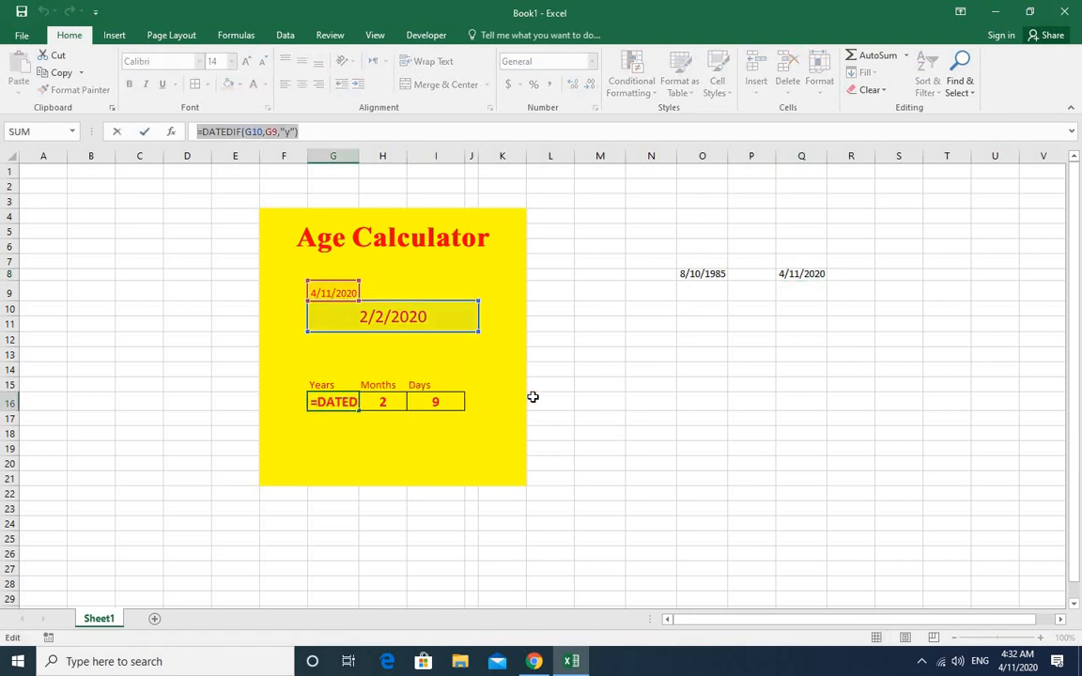
text(=)
click(652, 323)
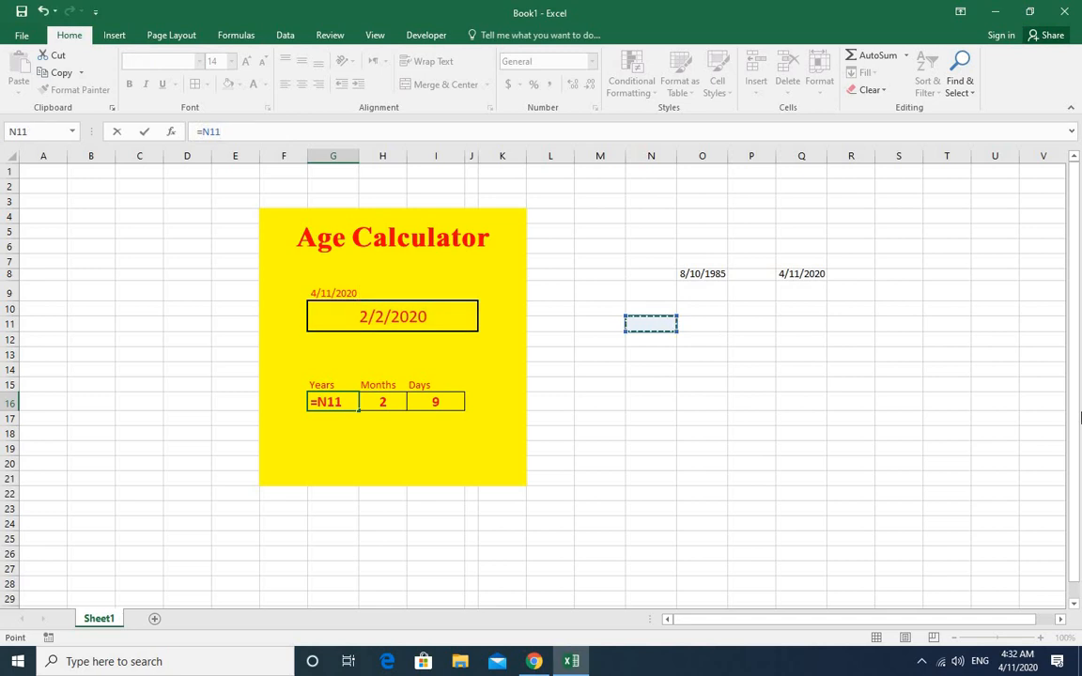
text(year)
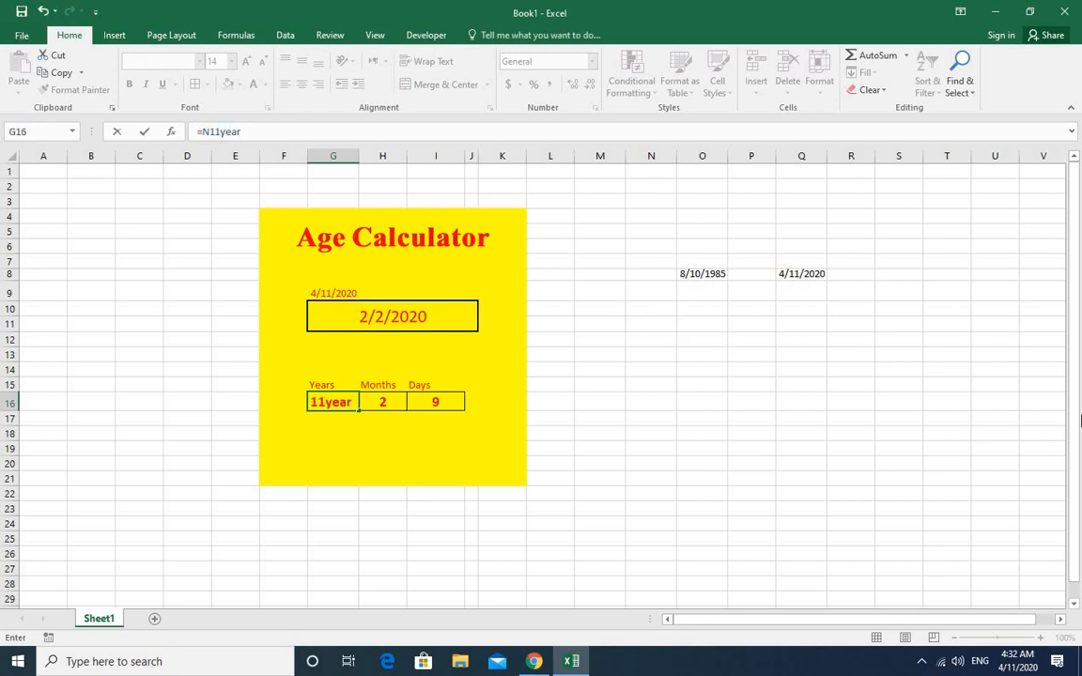
key(Escape)
Enter the labels years in N11, months in P11 and days in R11 beneath the sample dates.
click(645, 324)
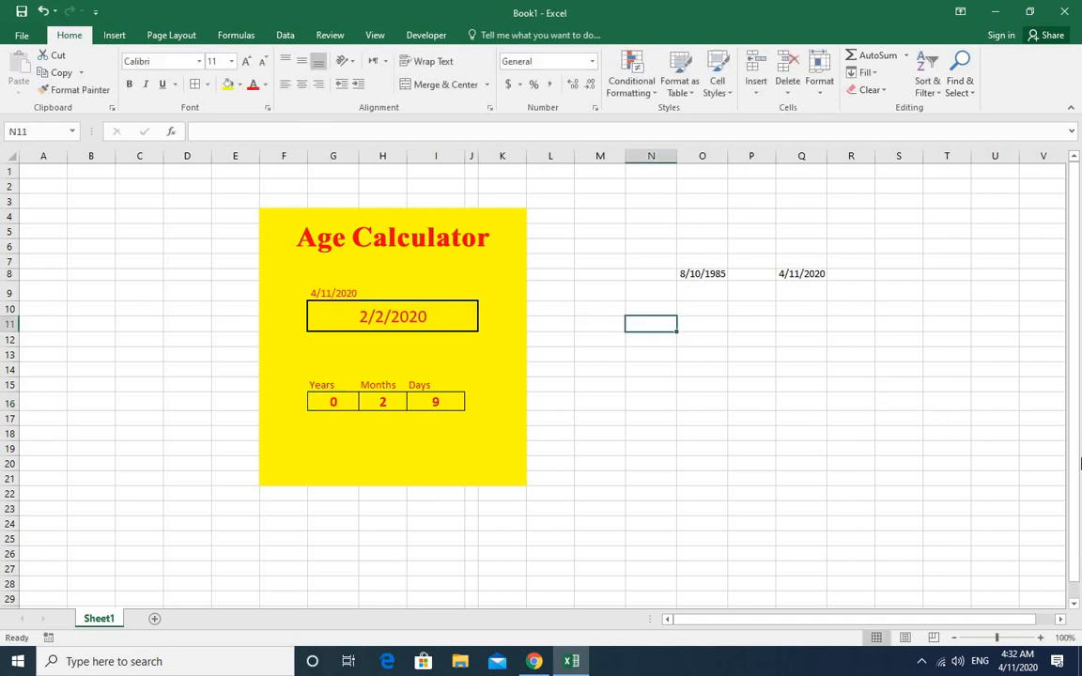
text(years)
key(Tab)
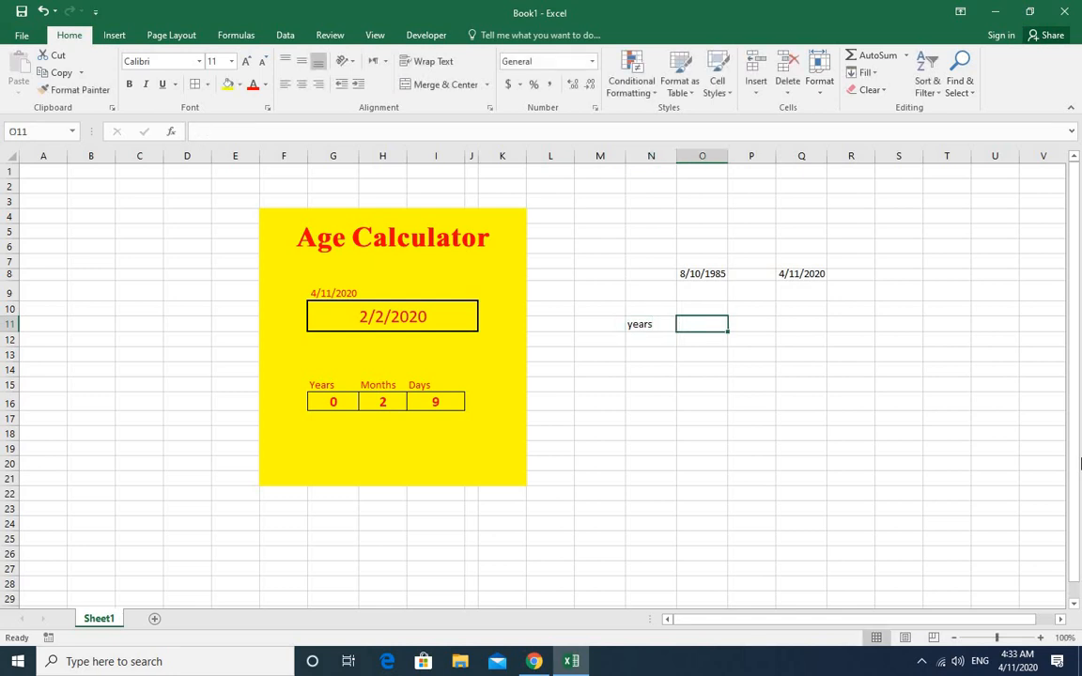
key(Tab)
text(months)
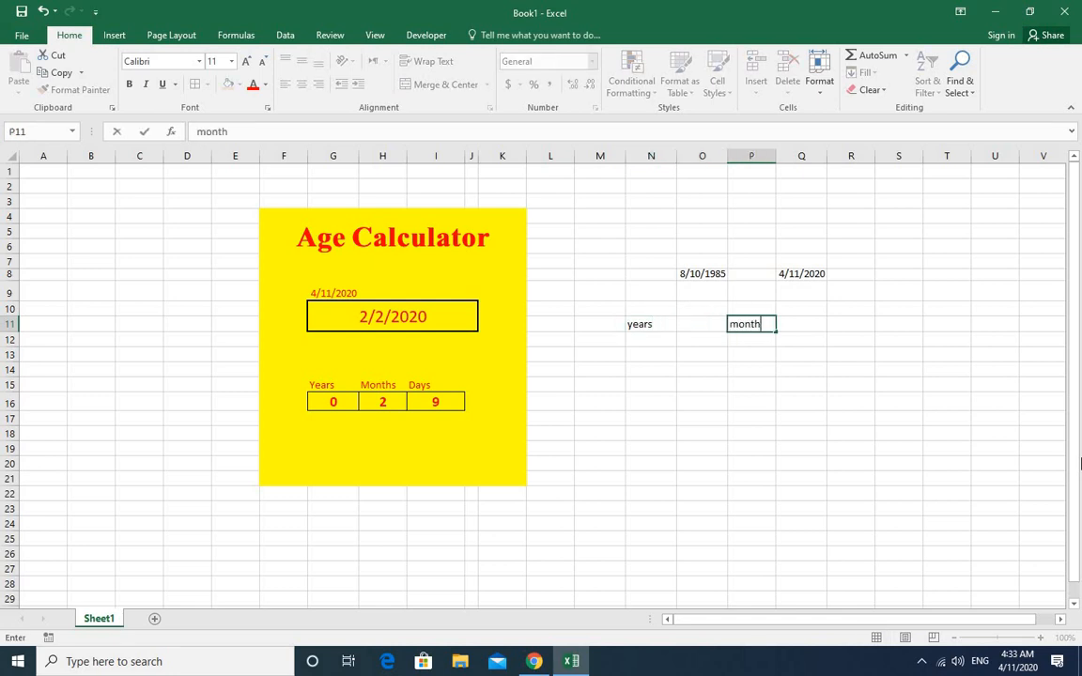
key(Tab)
key(Tab)
text(da)
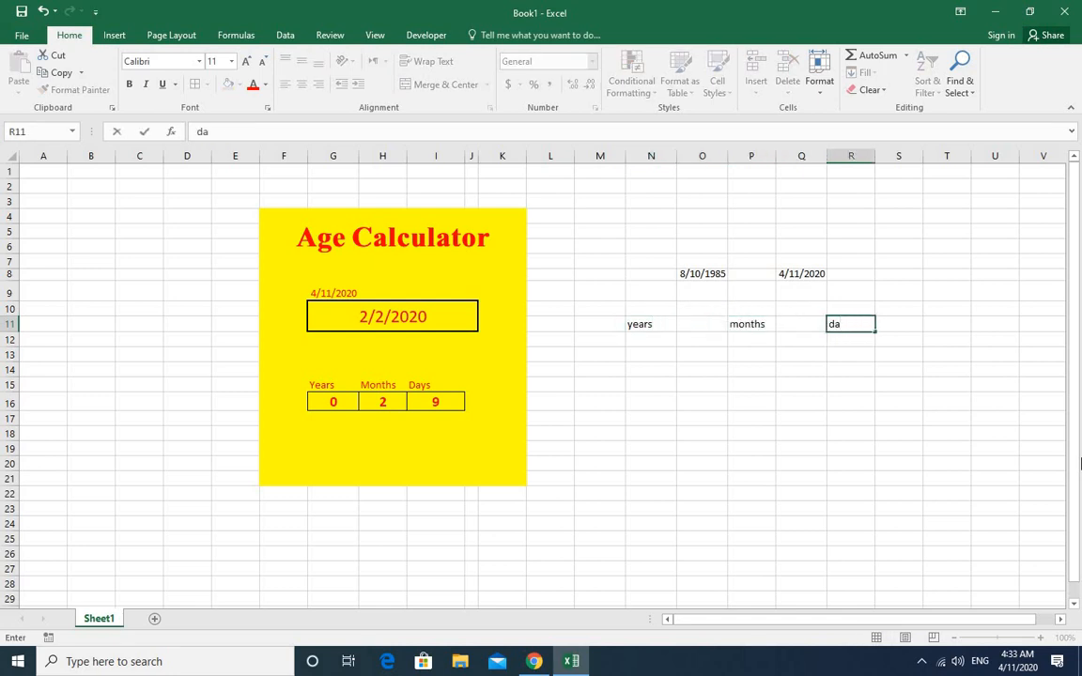
text(ys)
click(848, 418)
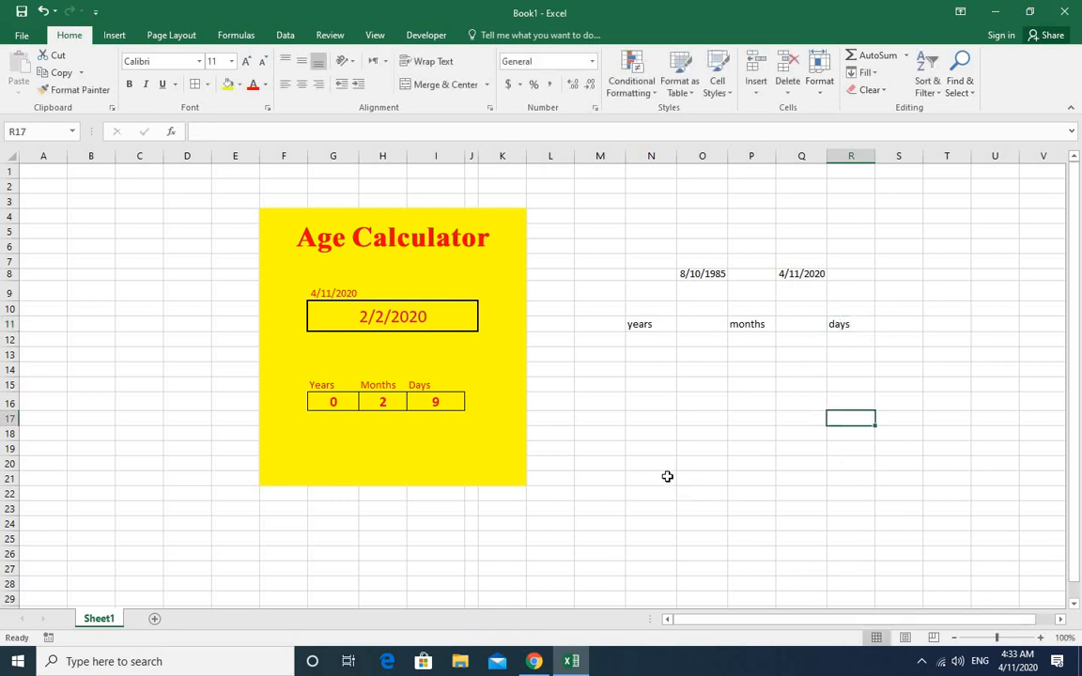
Calculate the full years between the dates in O8 and Q8 in cell N12 with =DATEDIF(O8,Q8,"y").
click(644, 356)
click(636, 341)
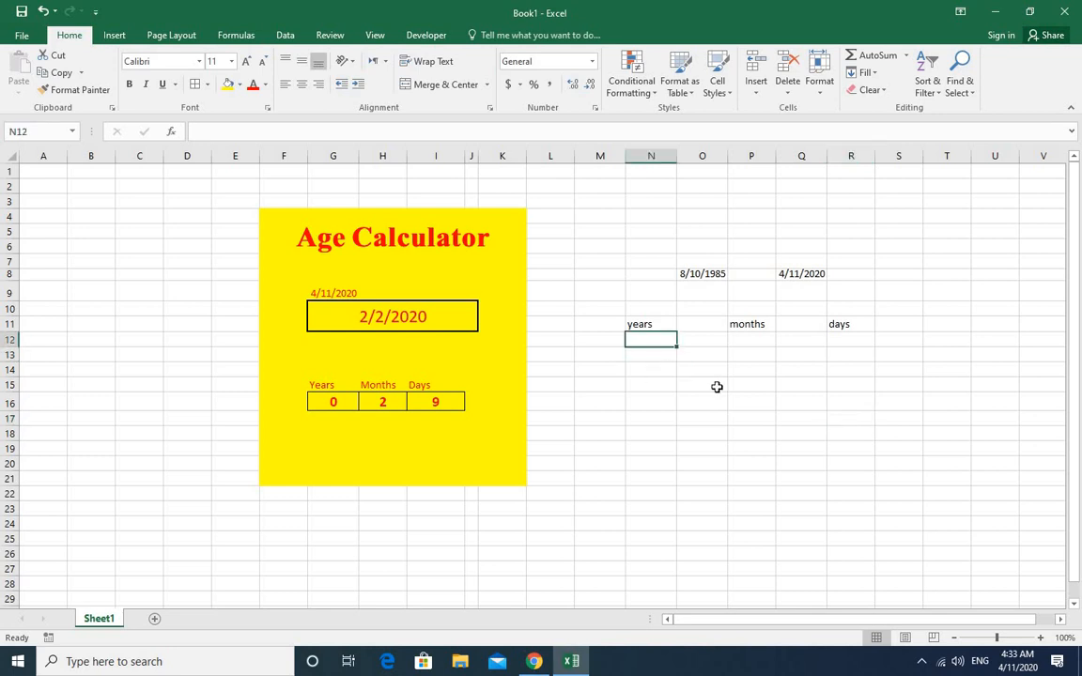
text(=)
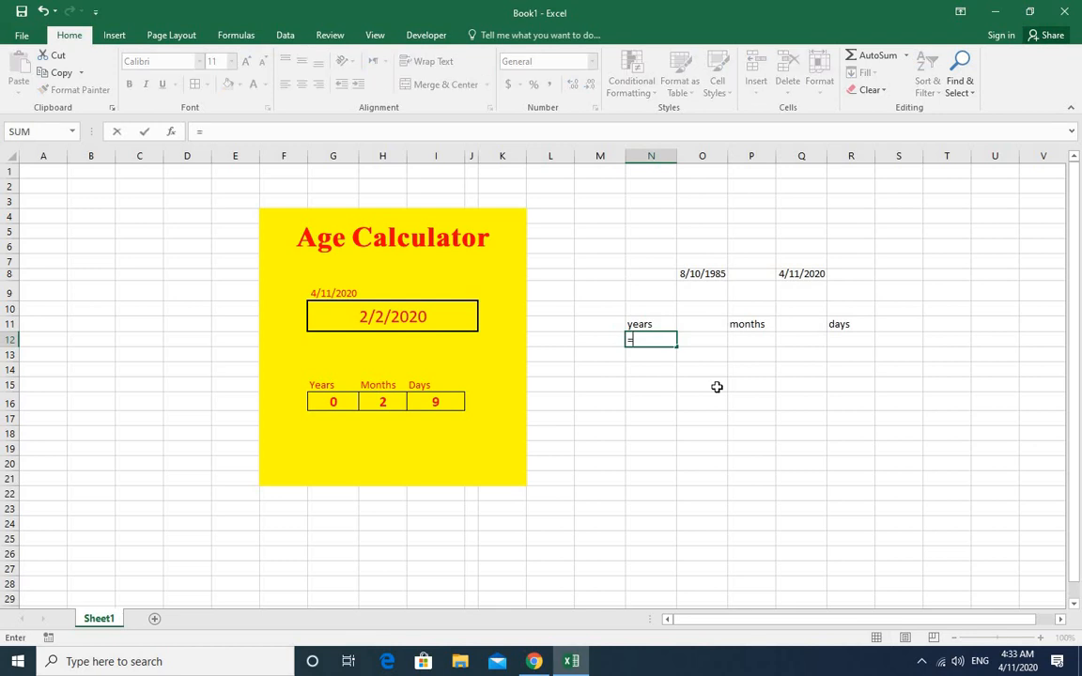
text(dat)
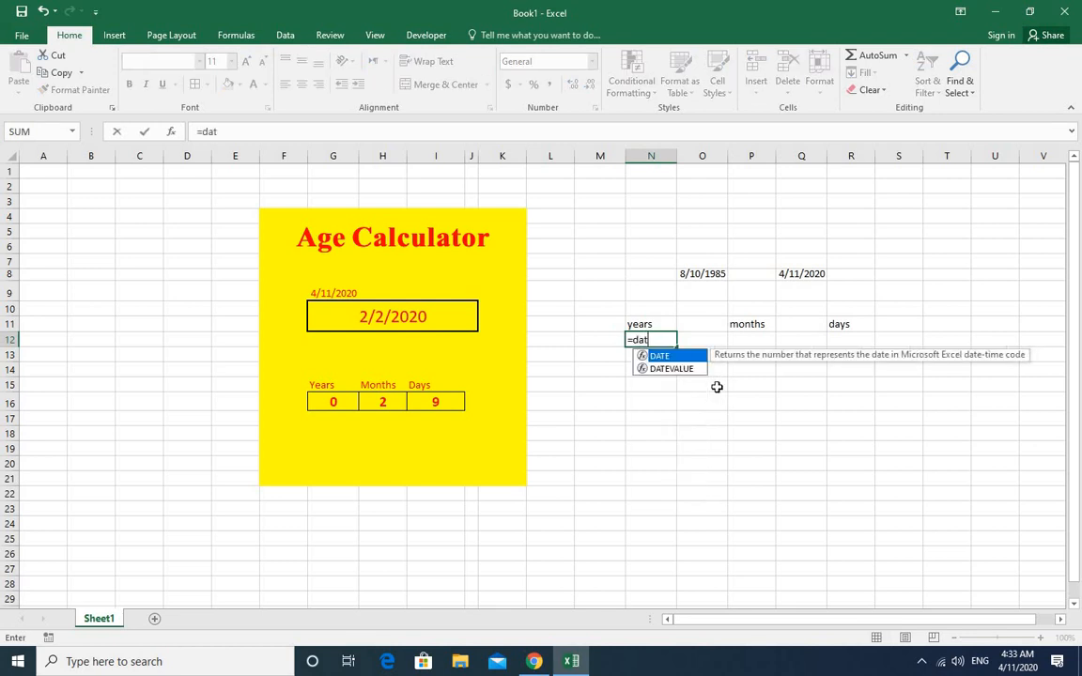
text(edif)
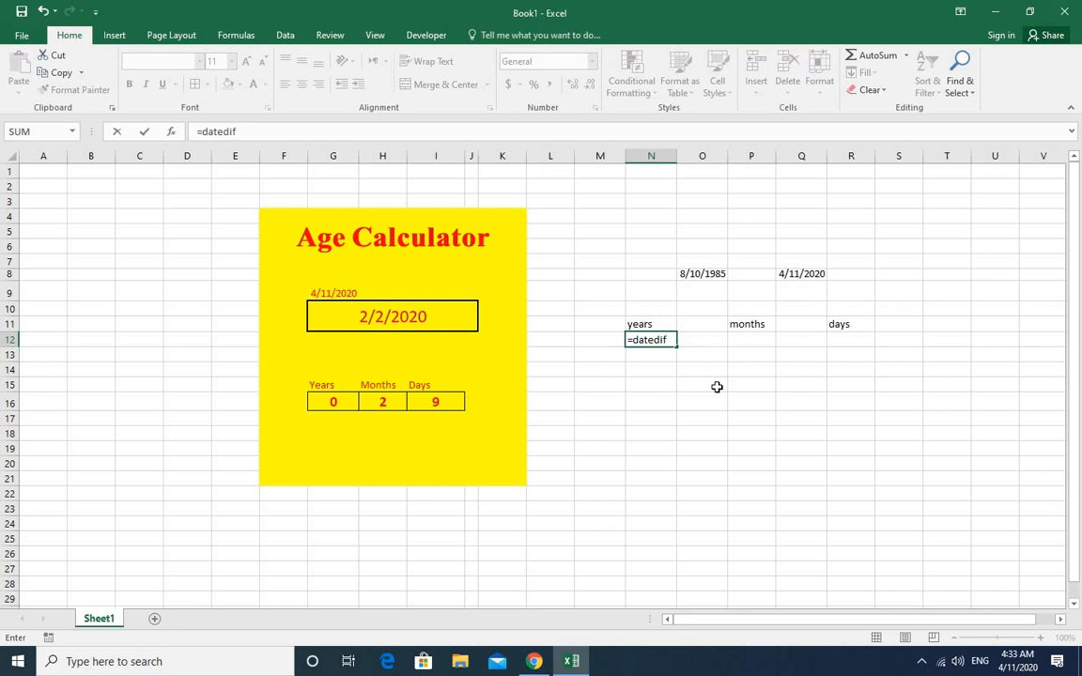
text(()
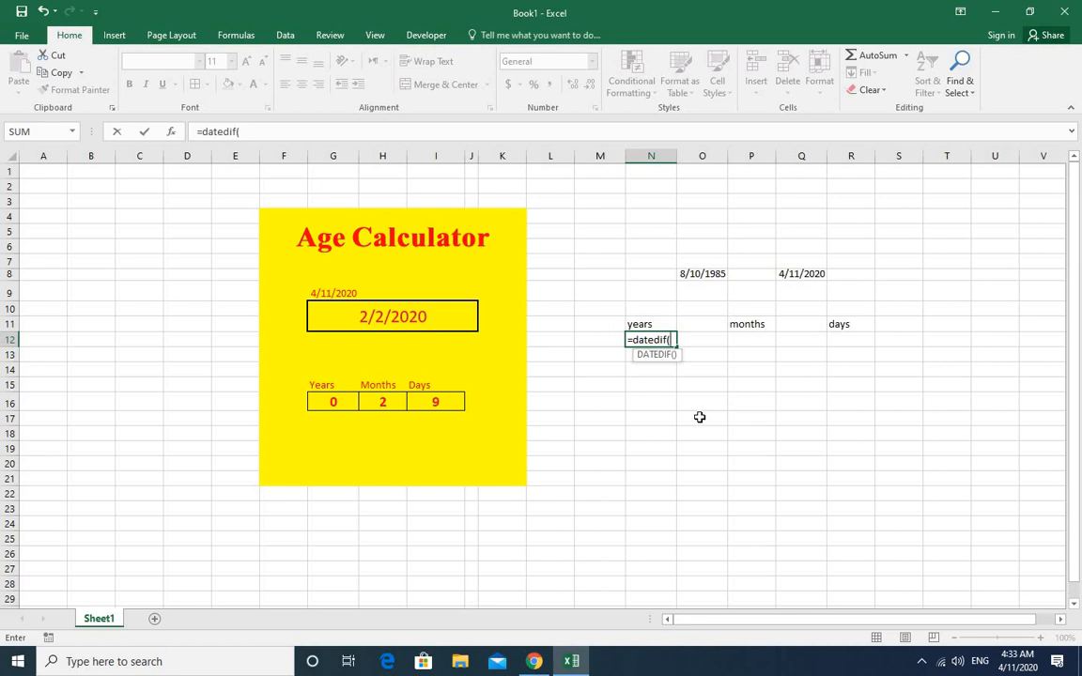
click(697, 277)
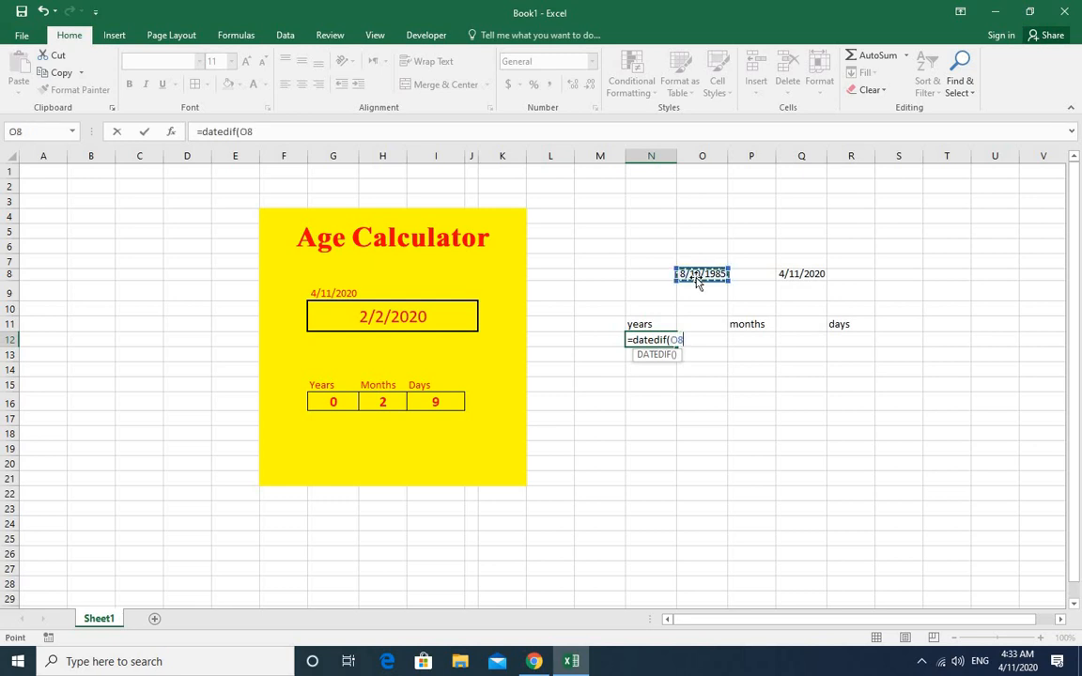
text(,)
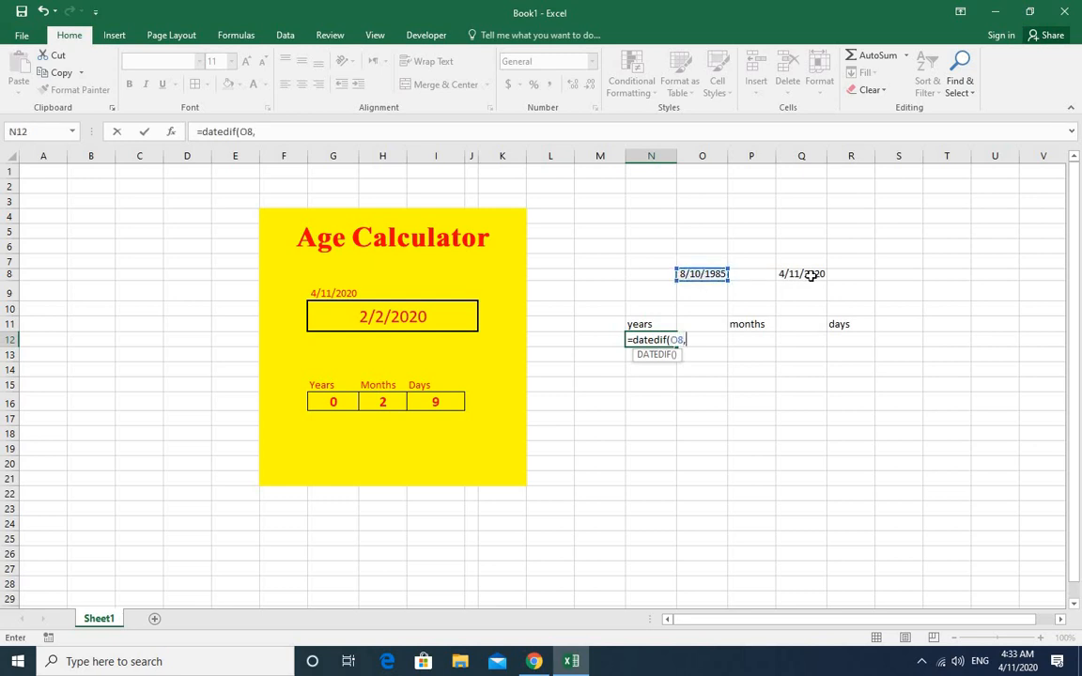
click(811, 275)
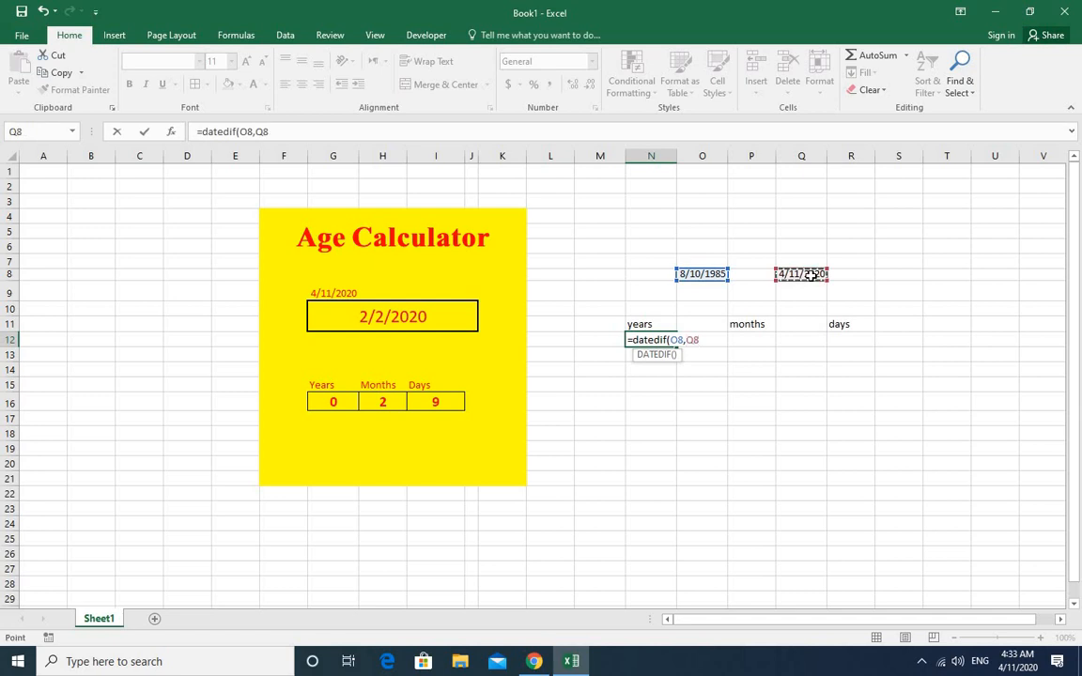
text(,")
text(y)
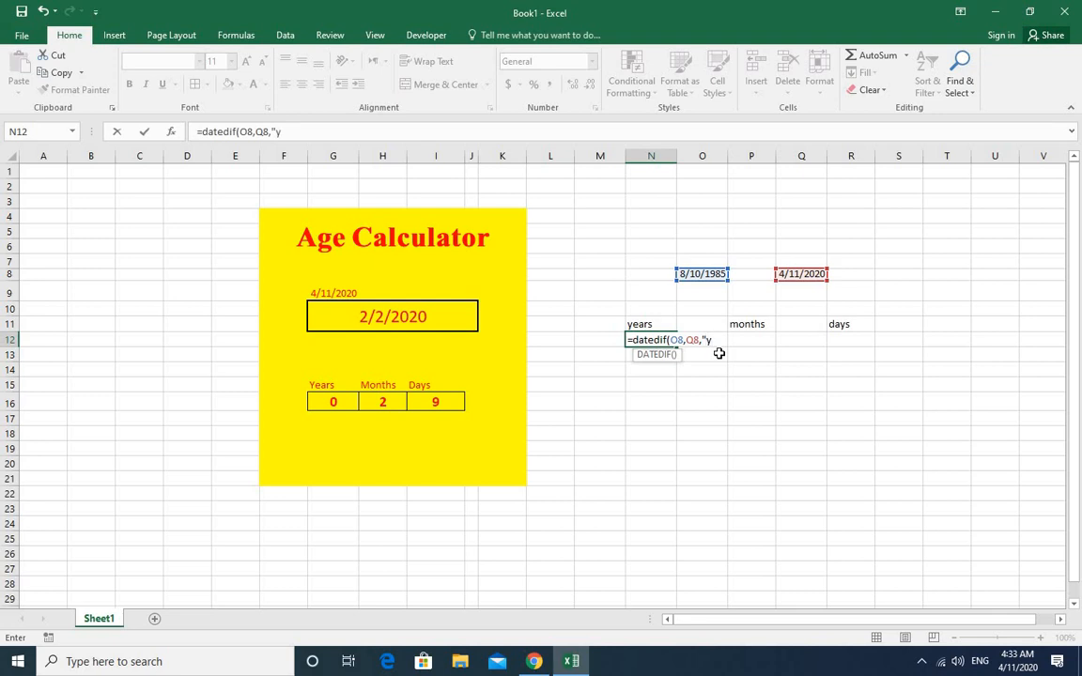
text(")
key(Return)
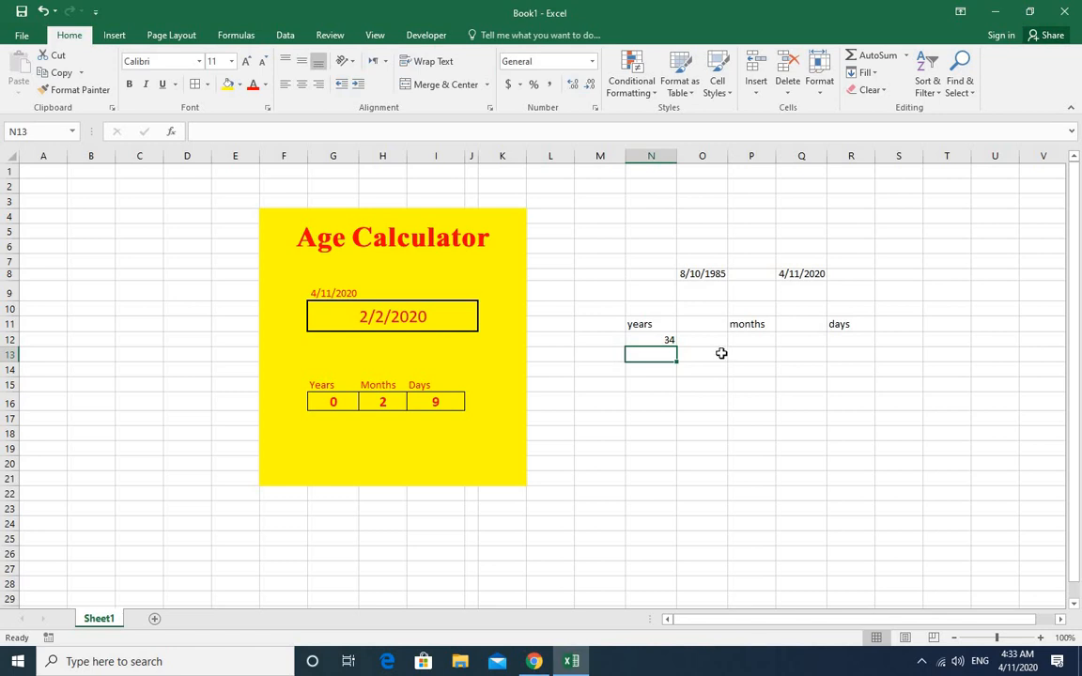
Calculate the remaining months between the two dates in cell P12 with =DATEDIF(O8,Q8,"ym").
click(755, 342)
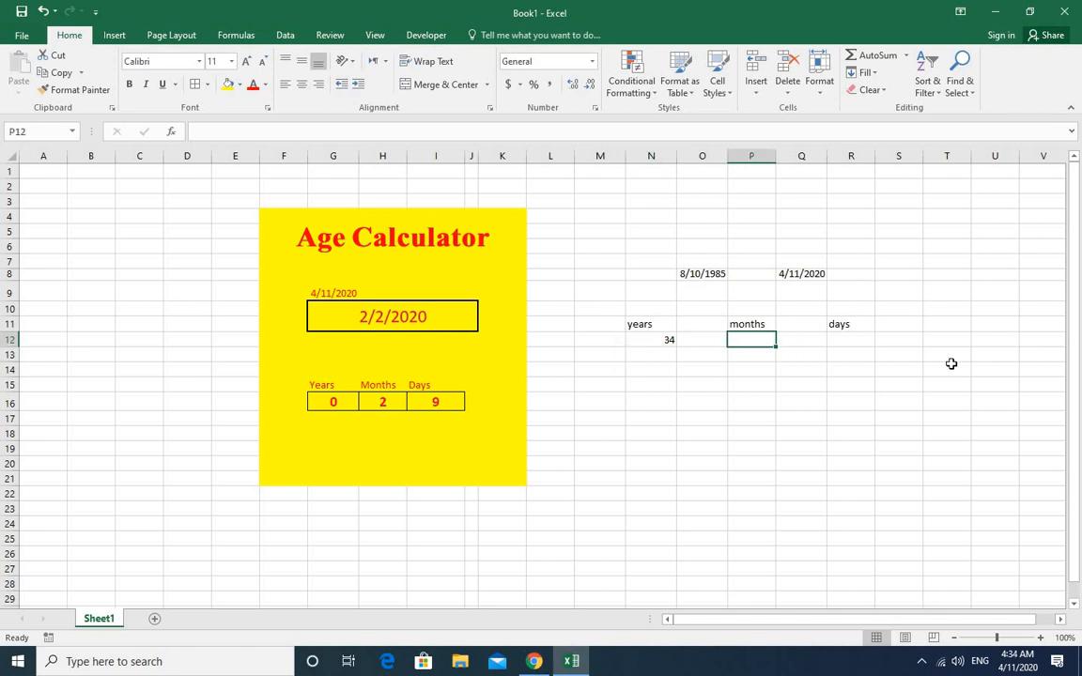
text(=)
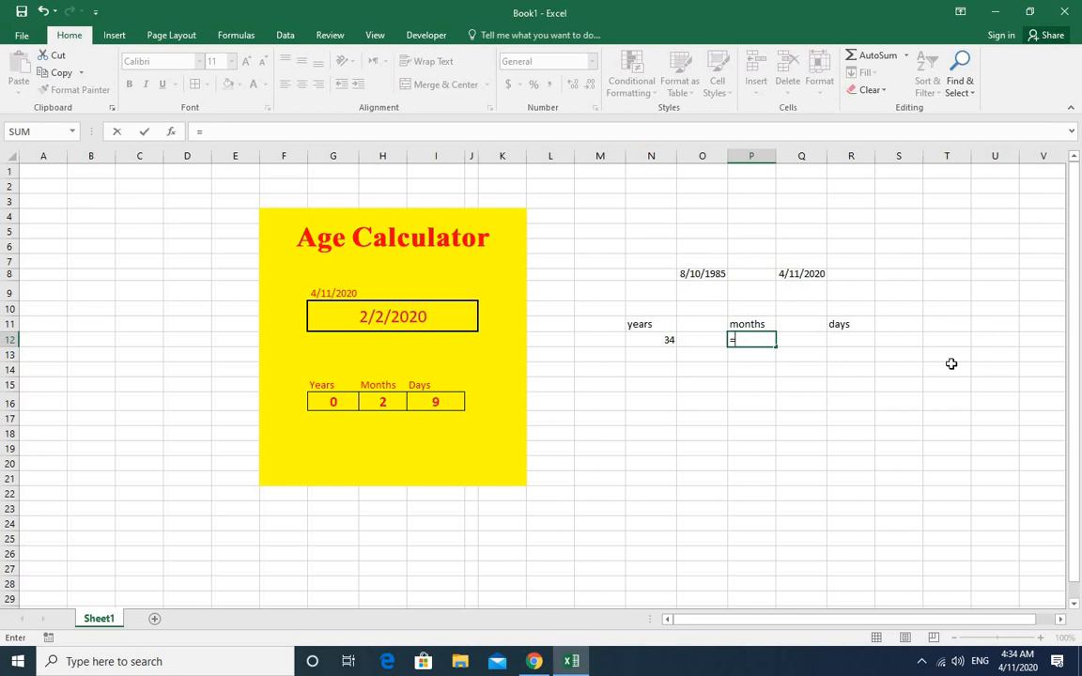
text(date)
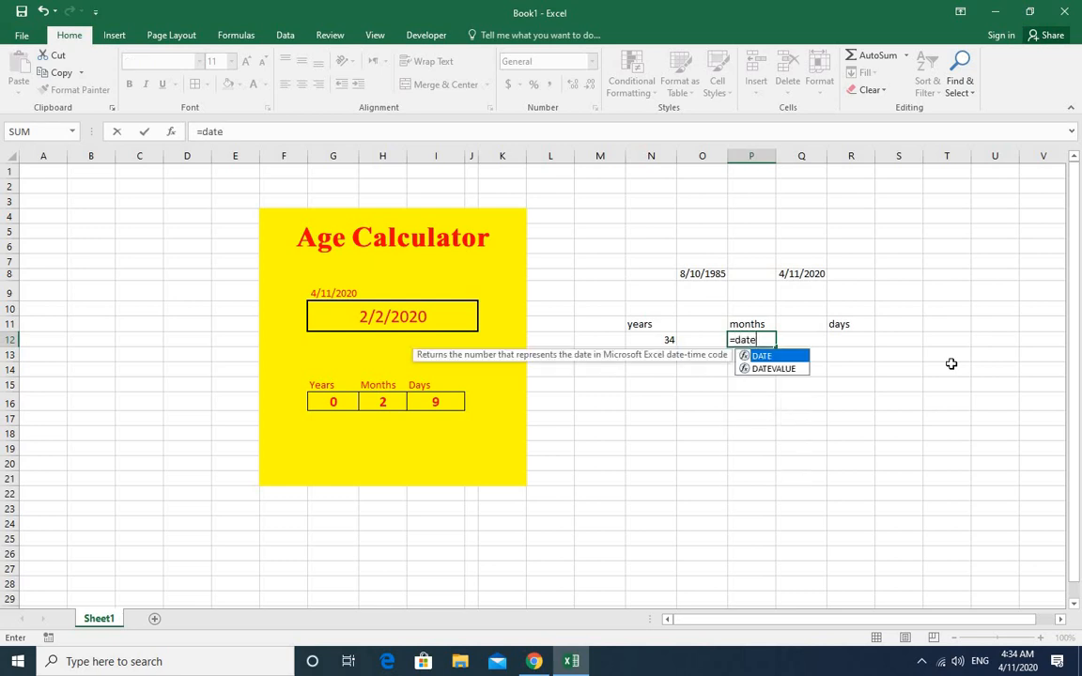
text(dif)
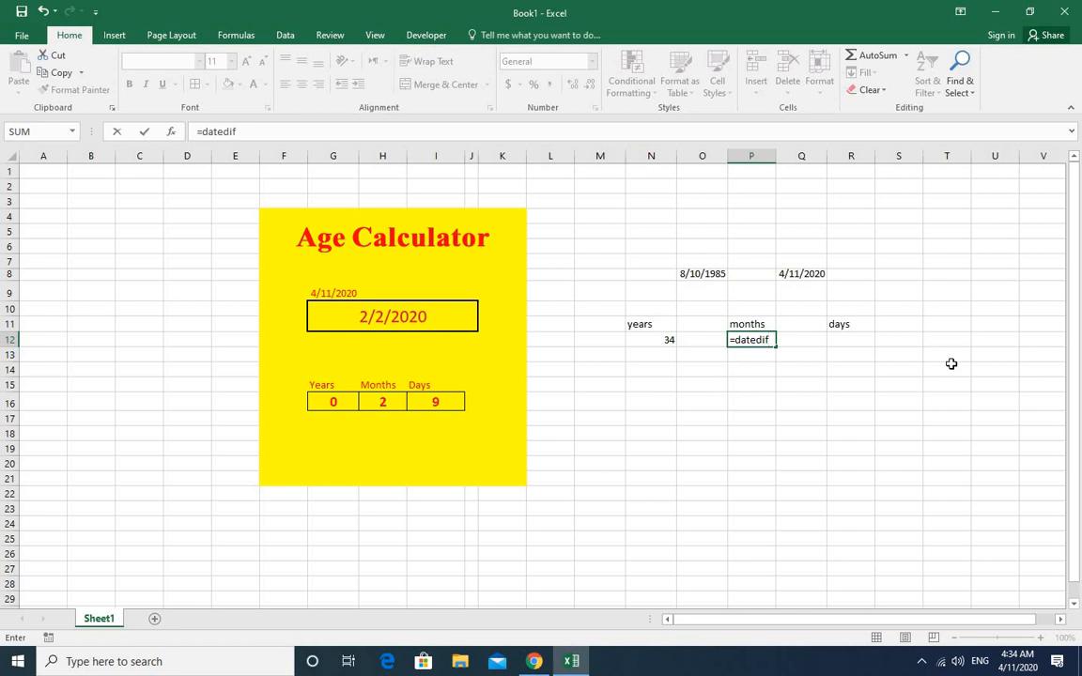
text(()
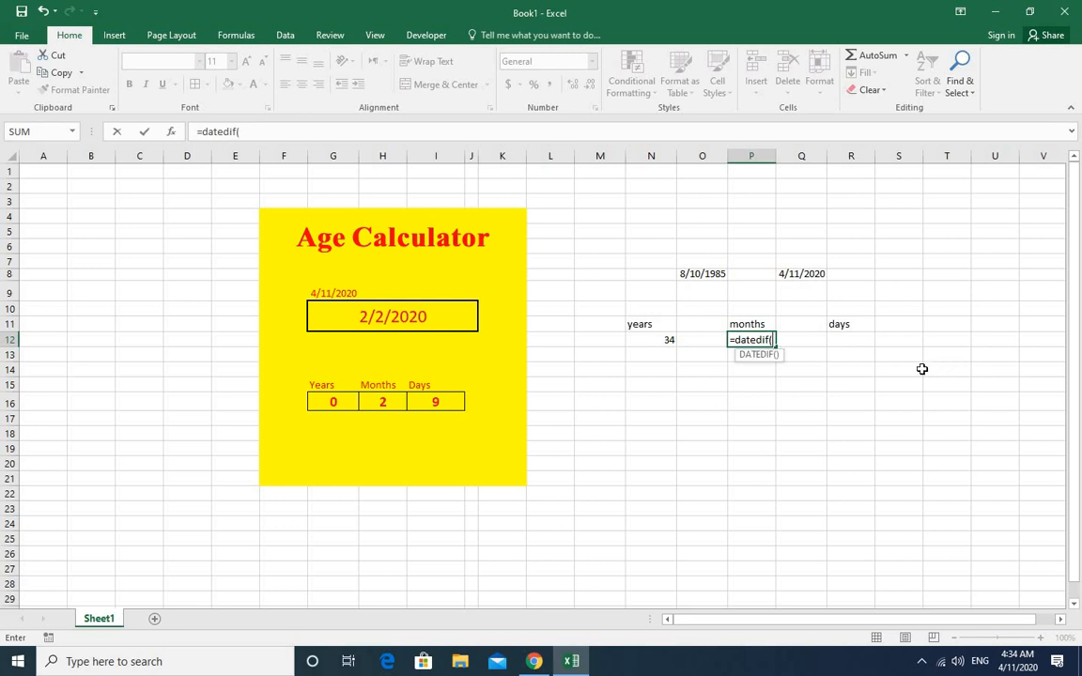
click(703, 279)
text(,)
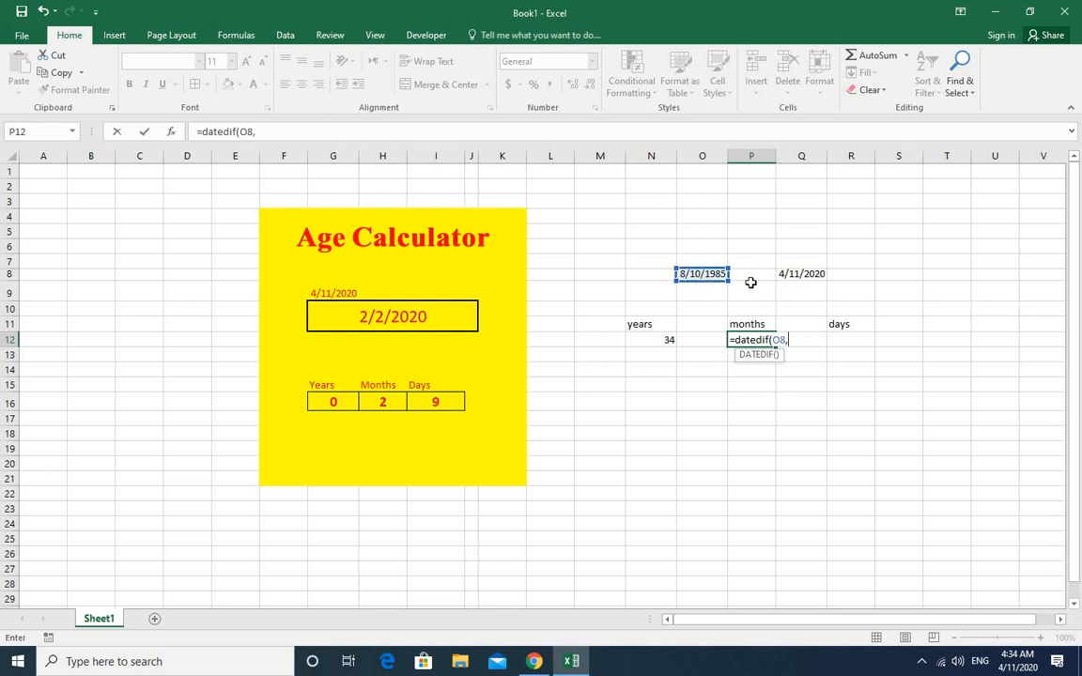
click(813, 274)
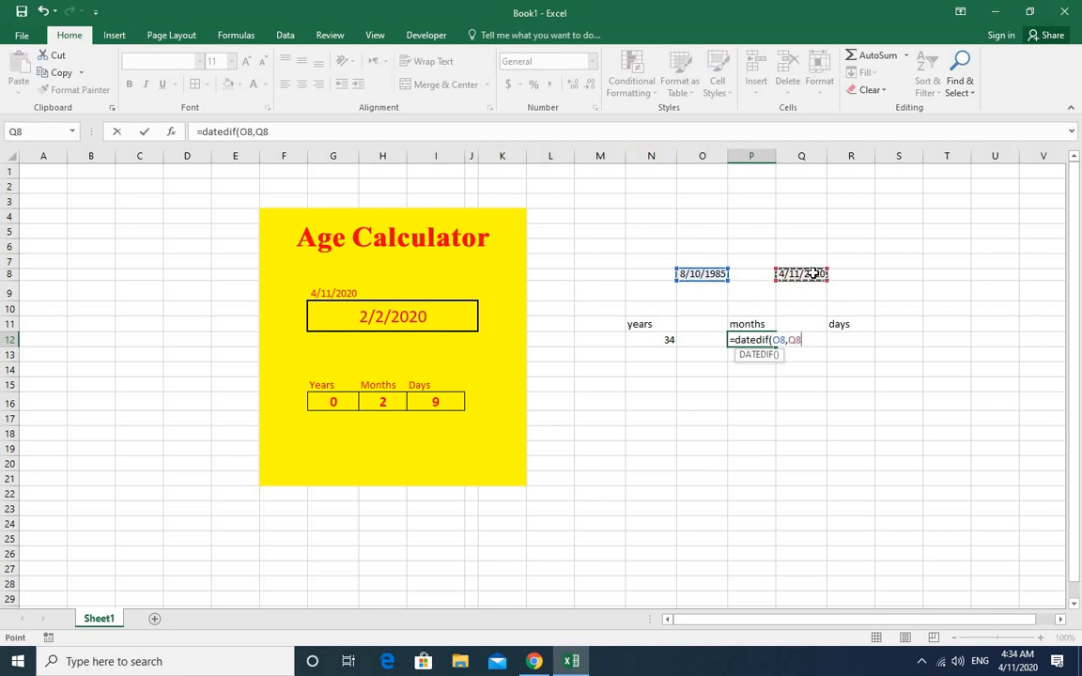
text(,"ym)
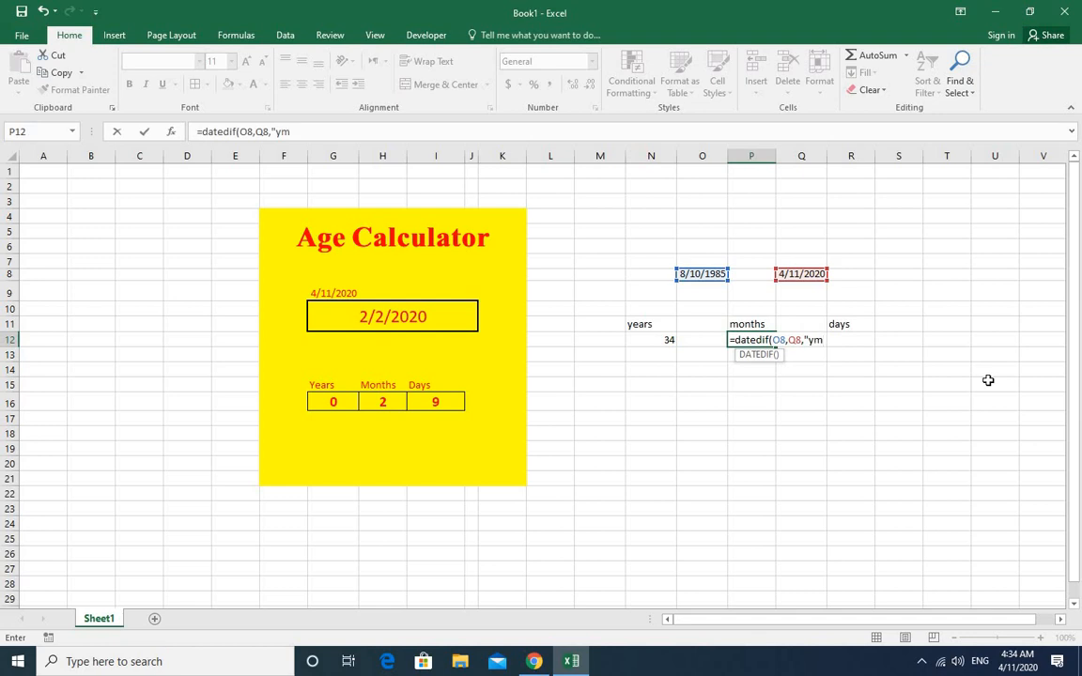
text(")
key(Return)
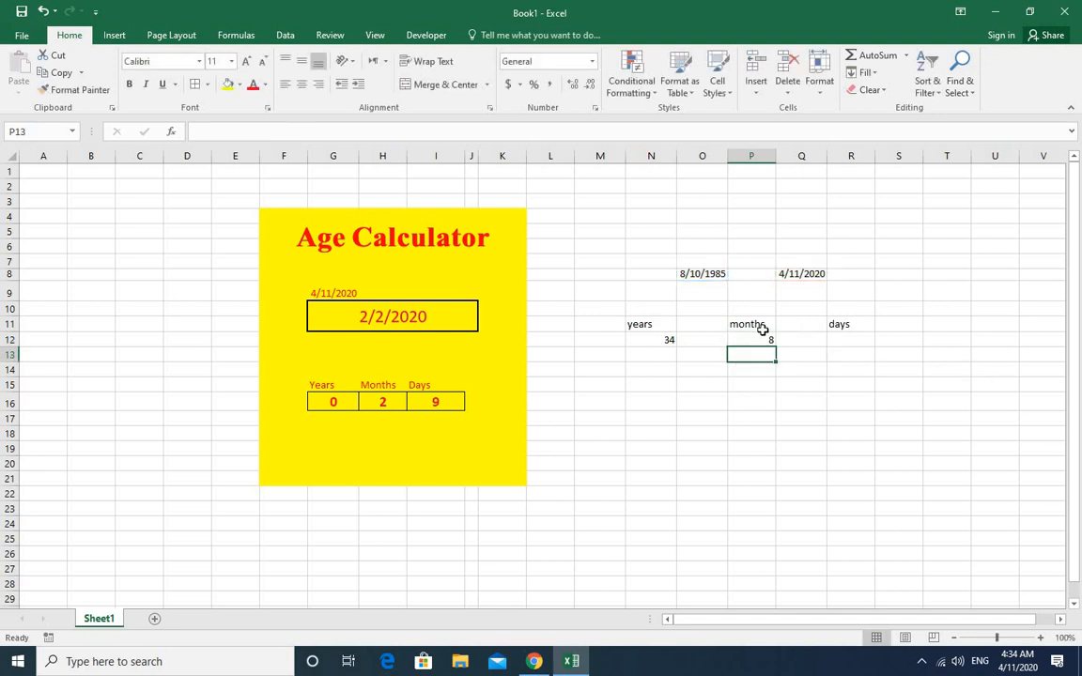
click(750, 340)
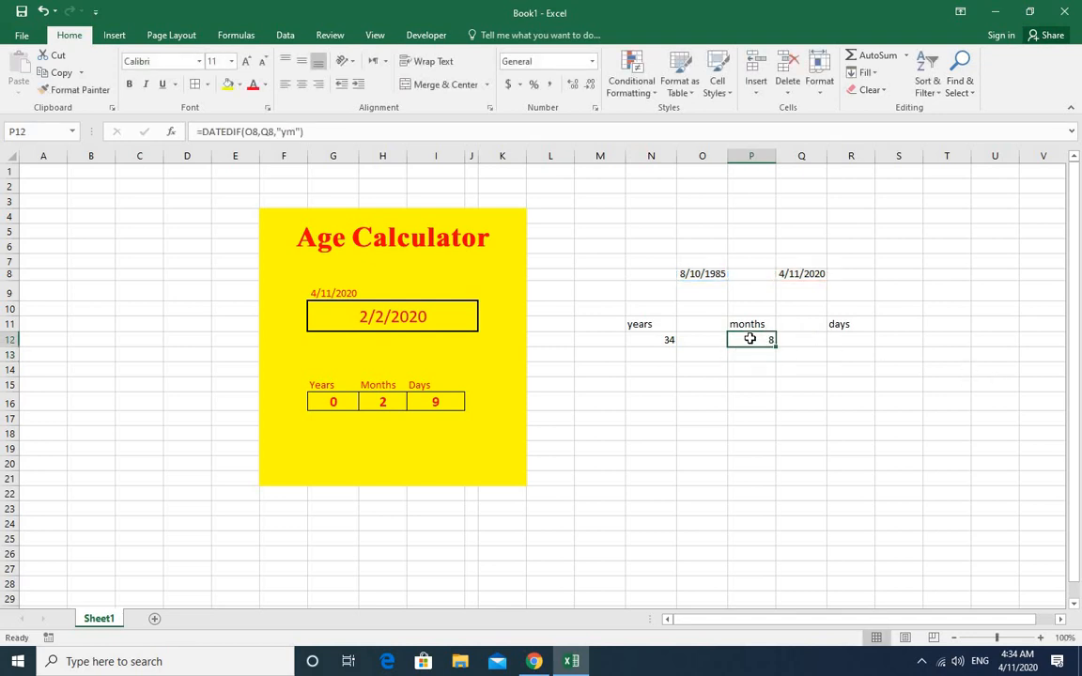
Calculate the remaining days between the dates in O8 and Q8 in cell R12 with =DATEDIF(O8,Q8,"md").
click(843, 339)
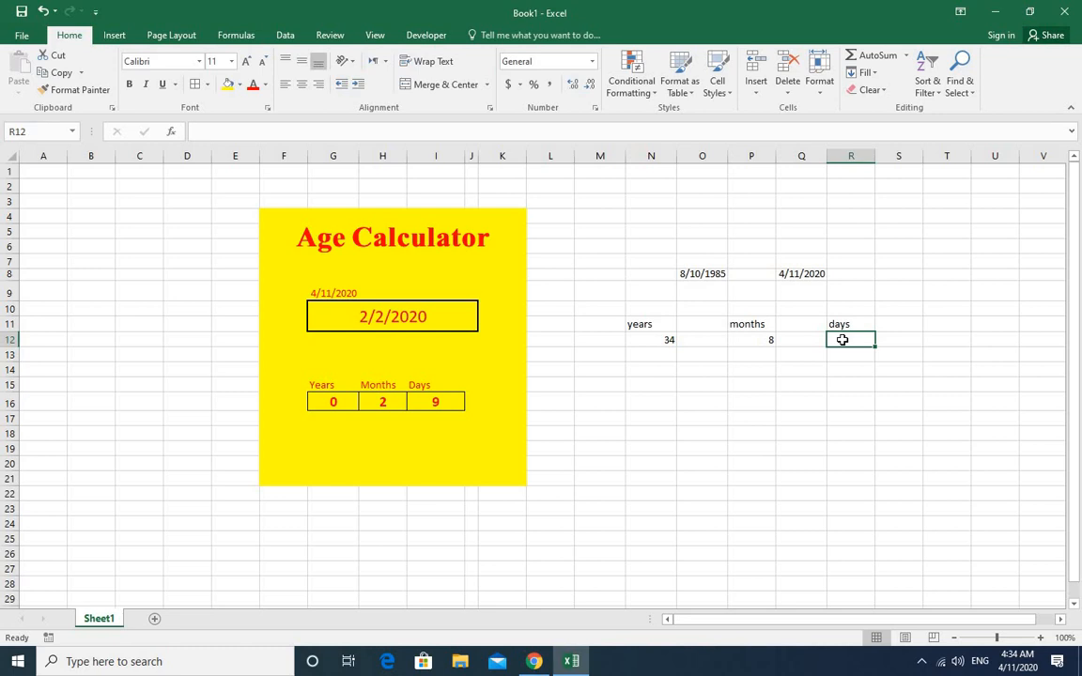
text(=d)
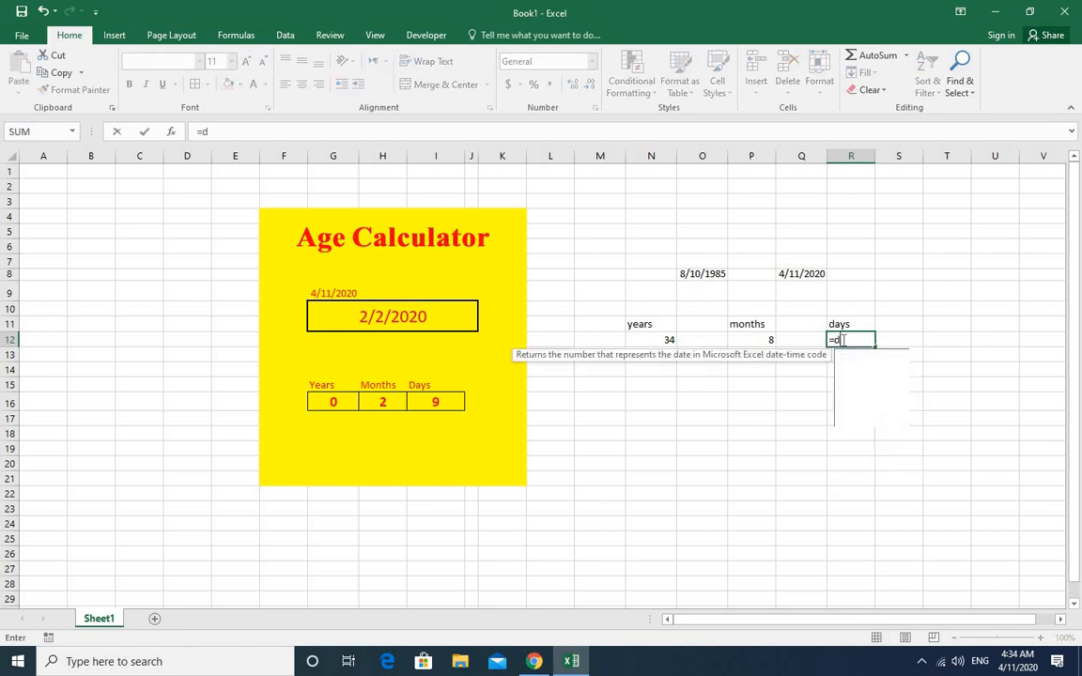
text(atedif)
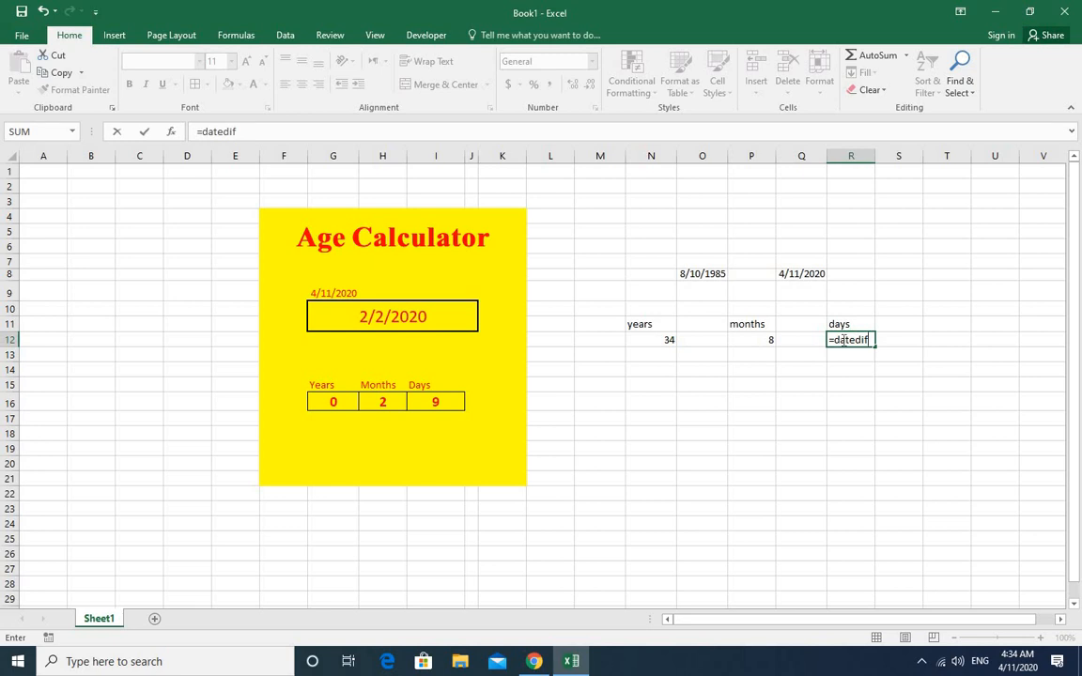
text(()
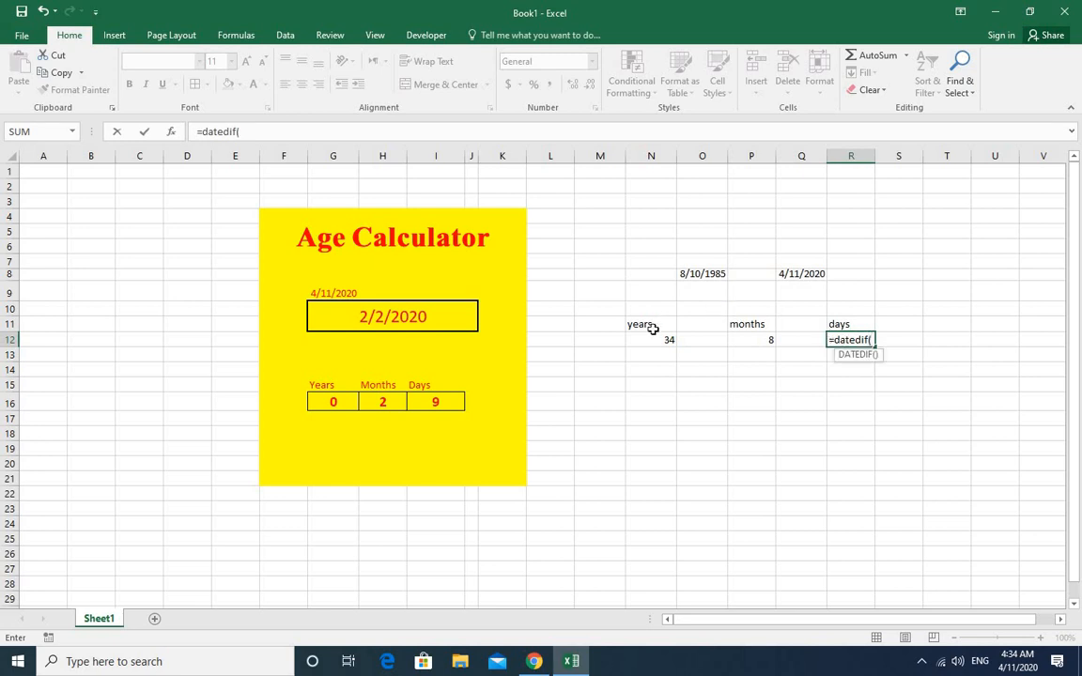
click(695, 273)
text(,)
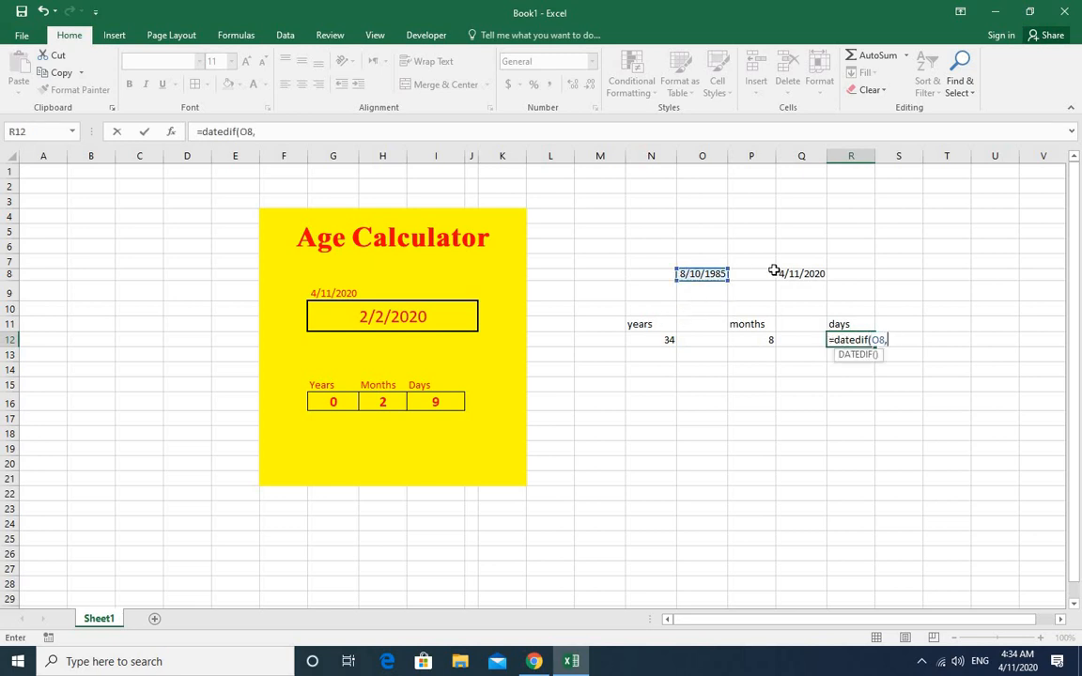
click(808, 278)
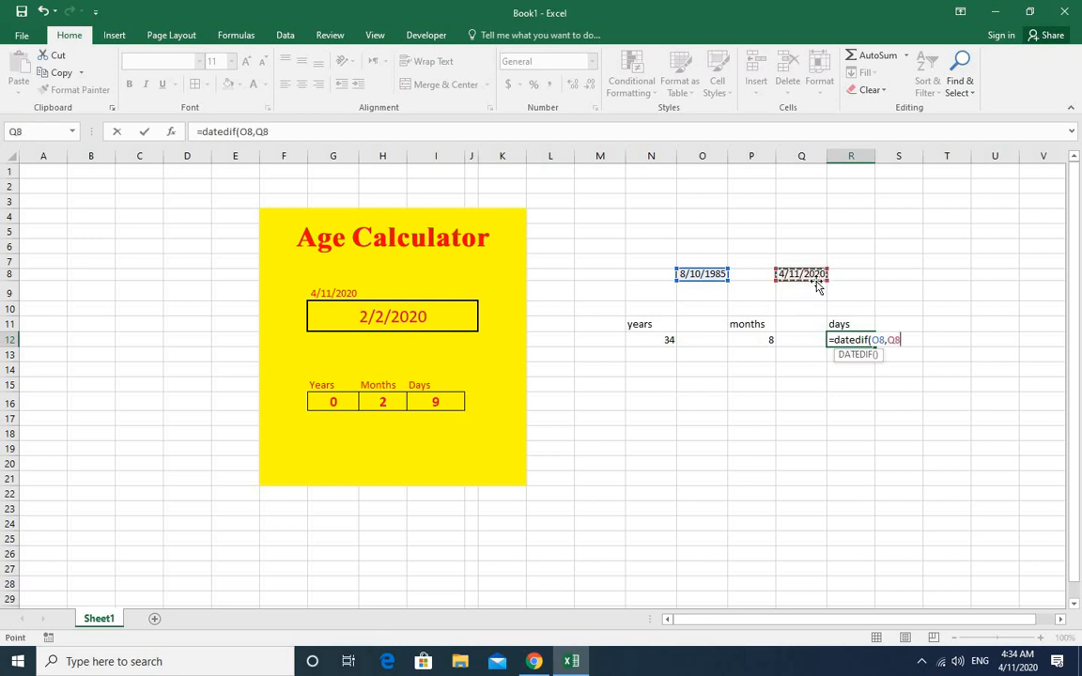
text(,)
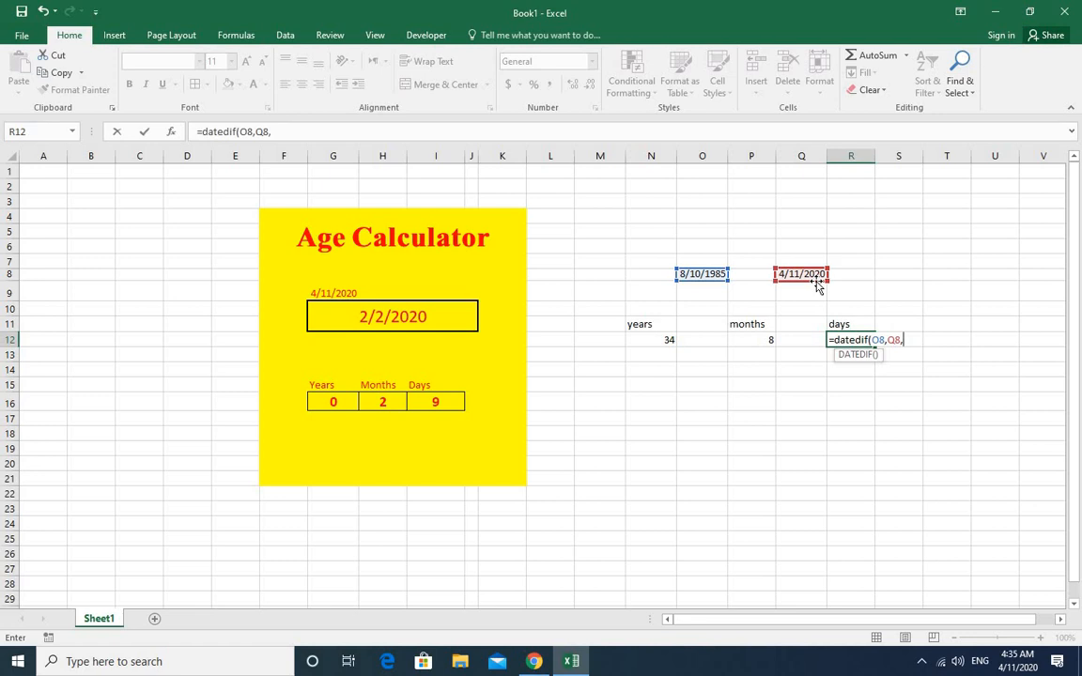
text(")
text(md)
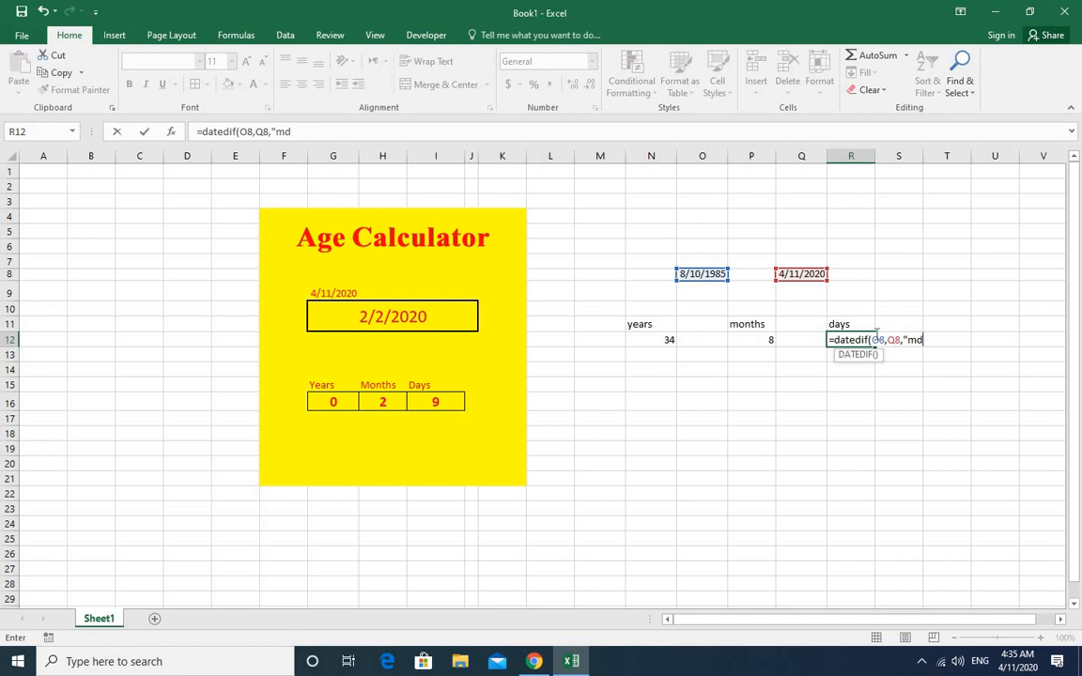
text(")
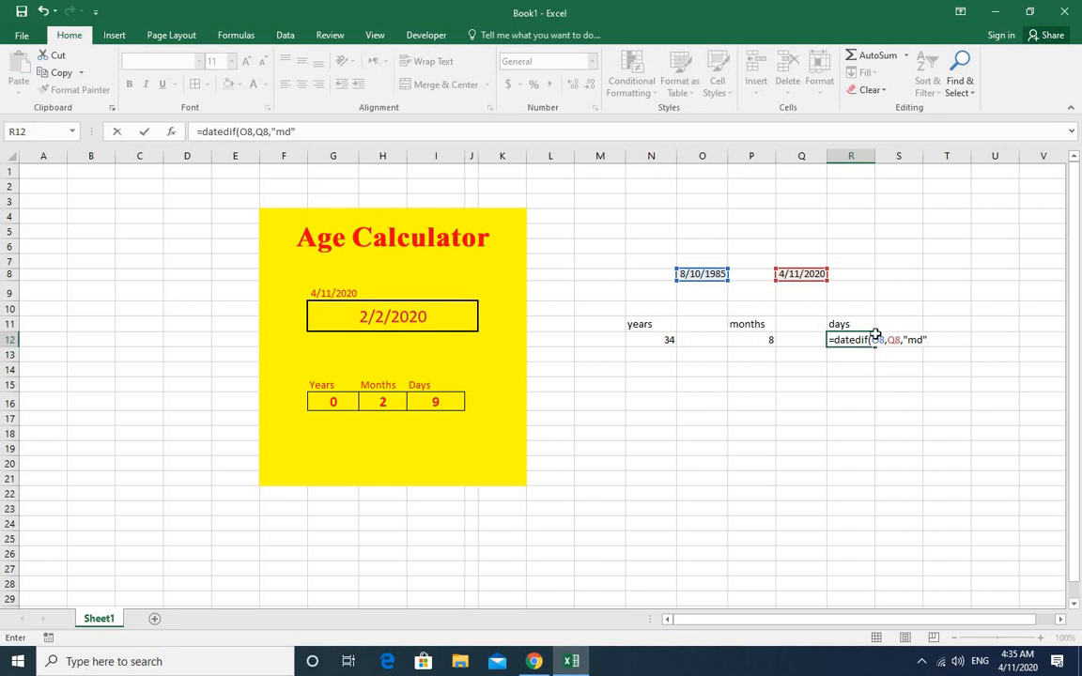
key(Return)
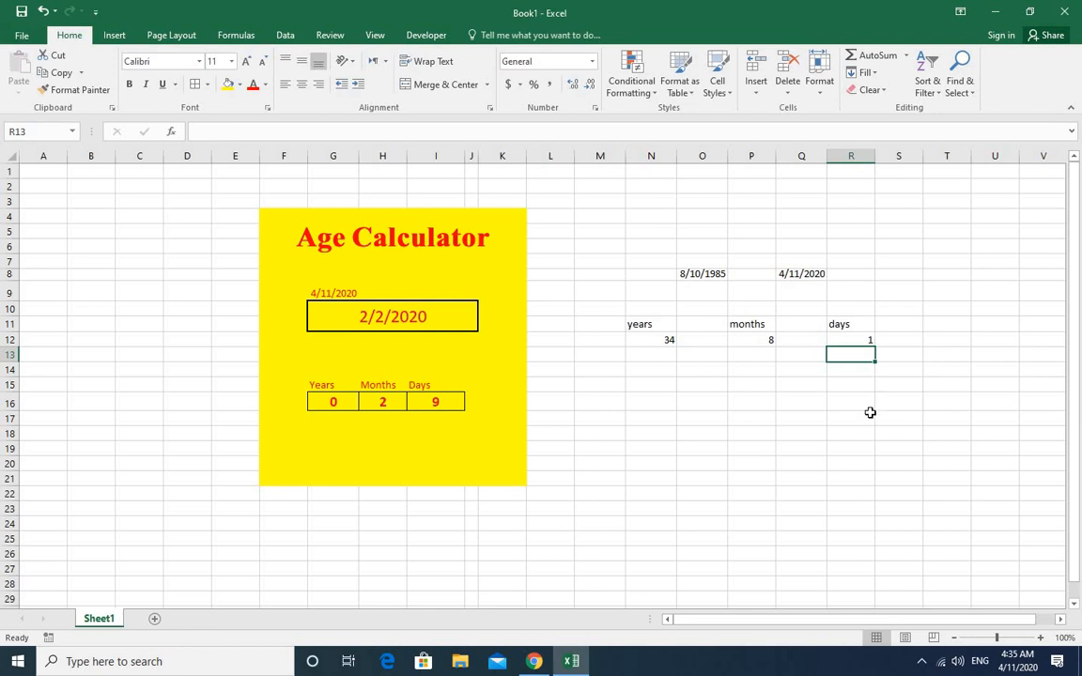
Change only the year of the sample birth date in O8 to an earlier one to test the age formulas.
click(792, 273)
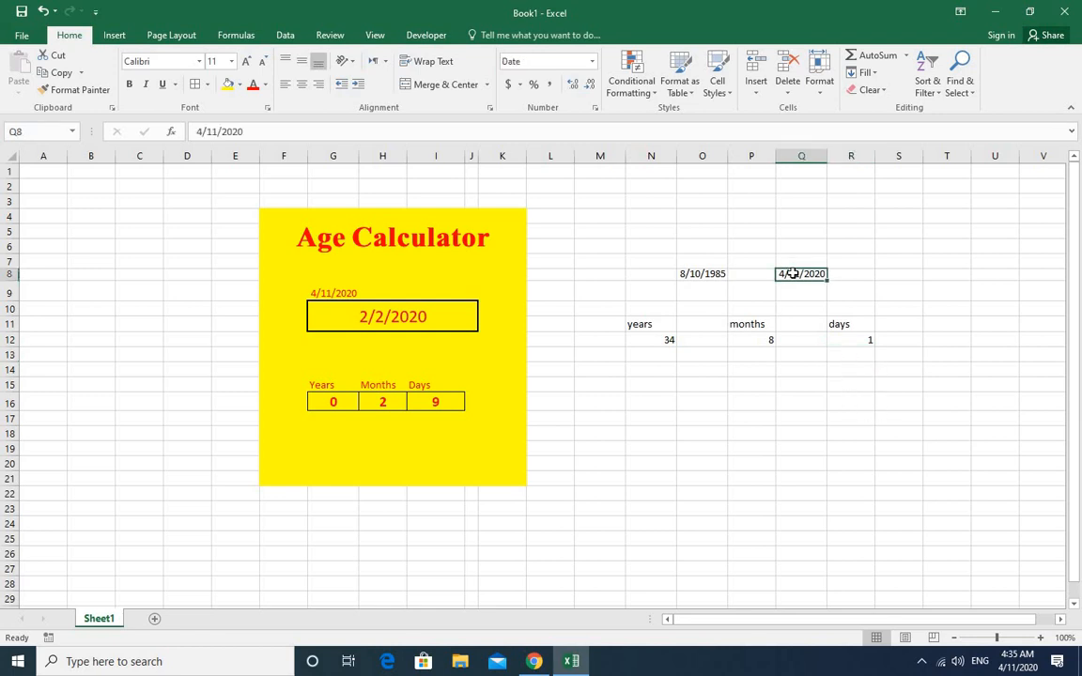
click(700, 274)
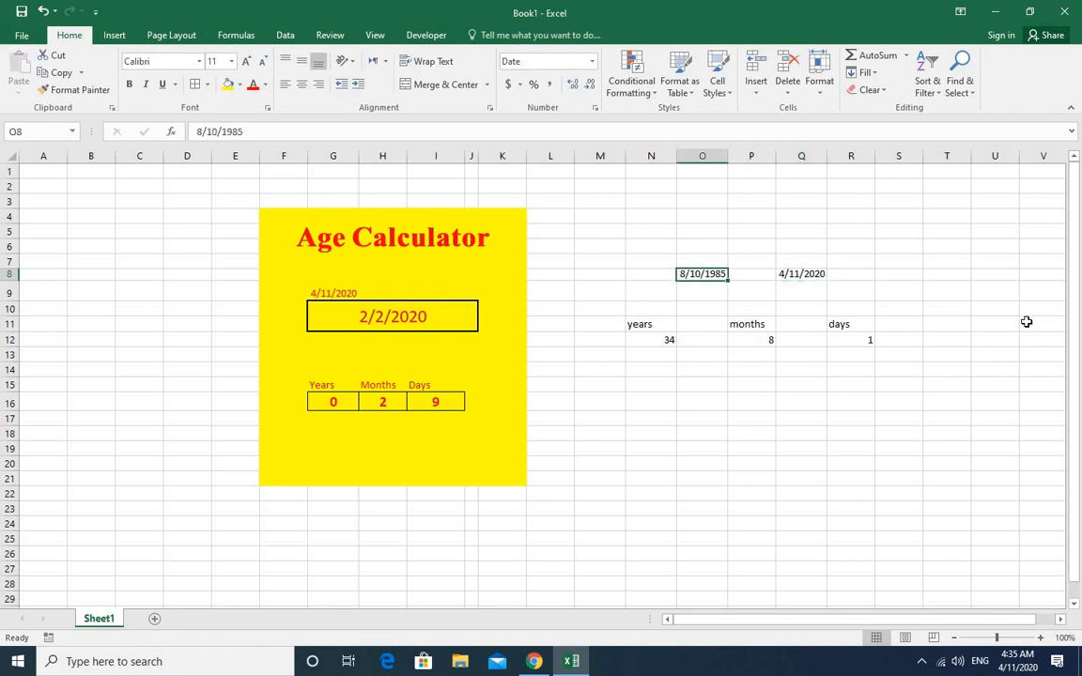
click(243, 131)
key(BackSpace)
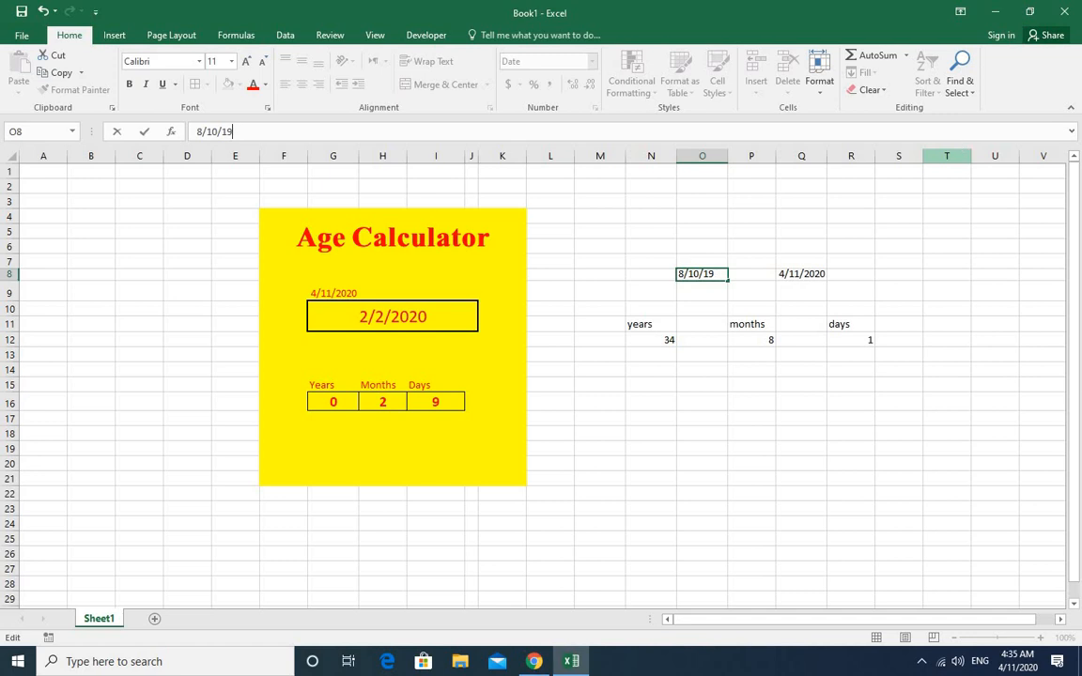
text(55)
key(Return)
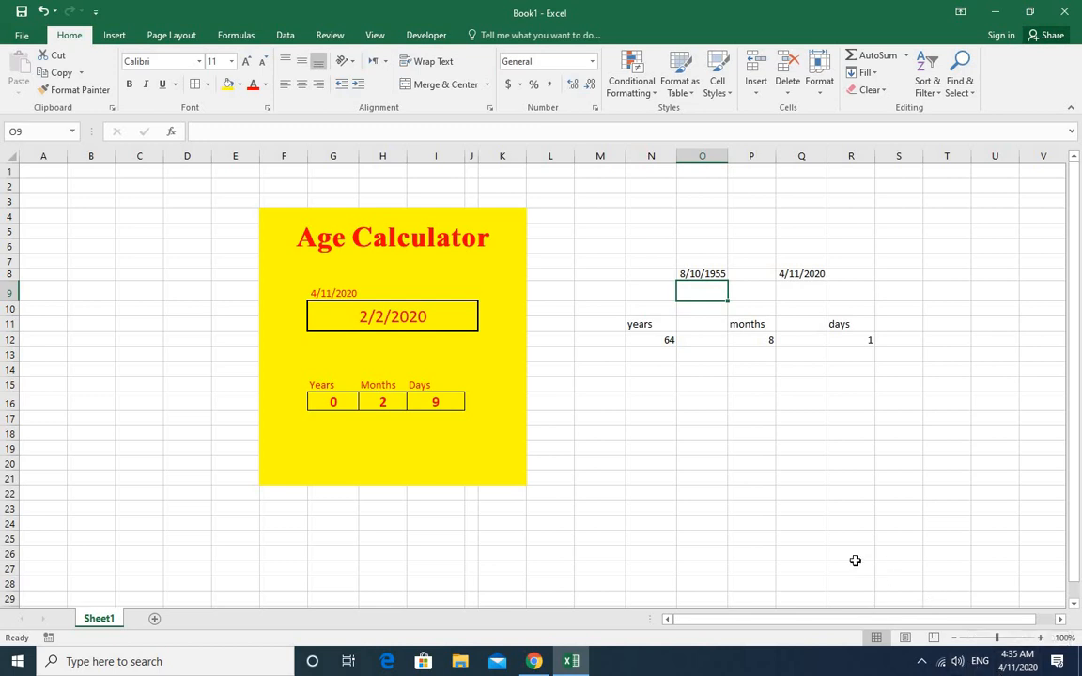
Replace the month, day and year of the sample birth date in O8 with a different date of birth.
click(687, 271)
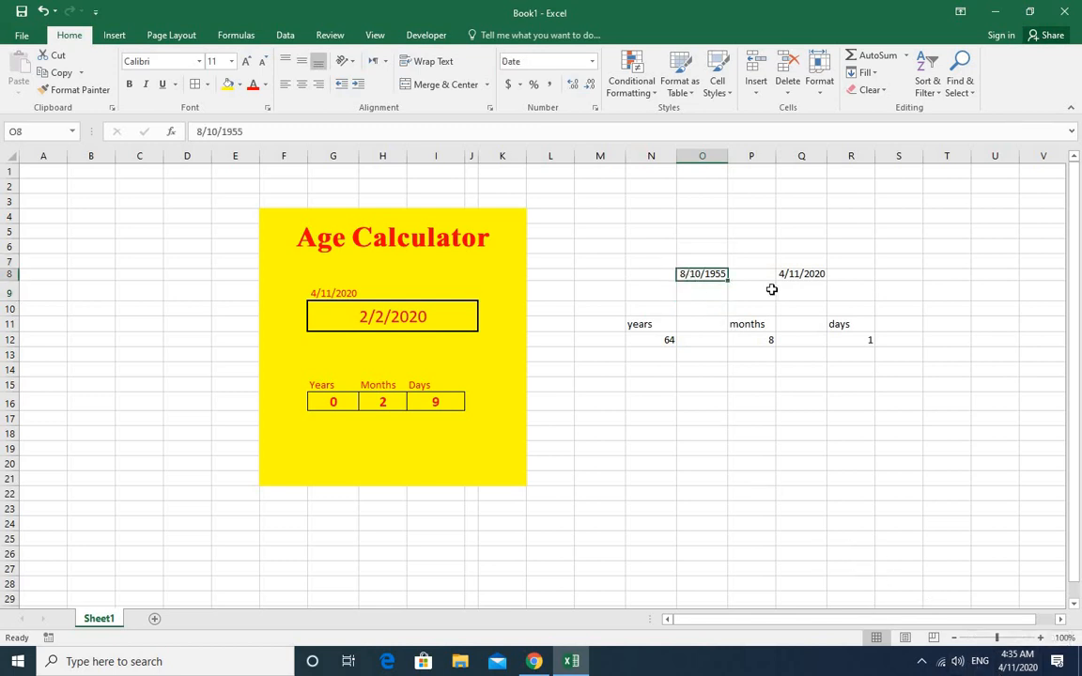
click(199, 132)
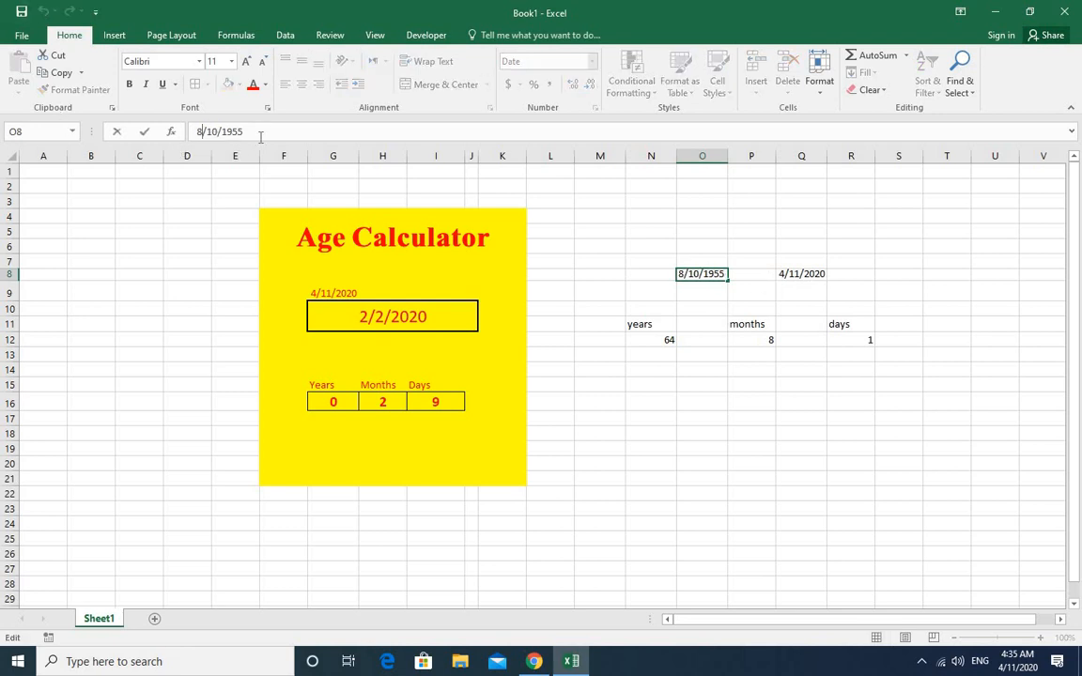
key(BackSpace)
text(2)
key(Right)
key(Right)
key(Right)
key(BackSpace)
key(BackSpace)
text(25)
key(Right)
key(Right)
key(BackSpace)
key(BackSpace)
text(75)
key(Return)
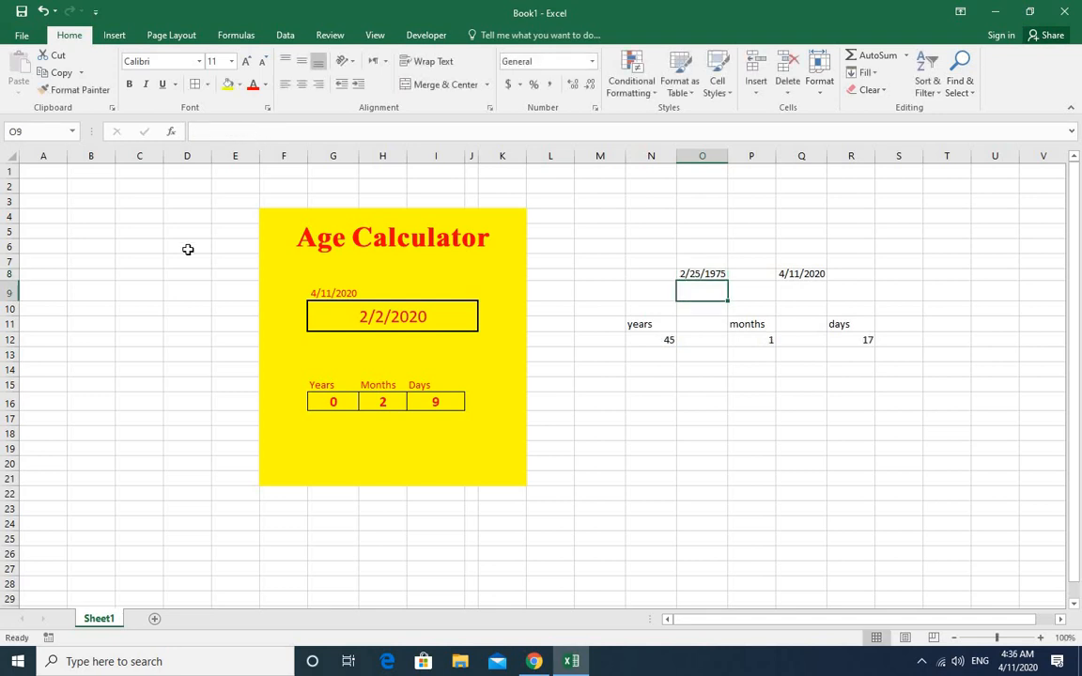
Review the years, months and days results in N12:R12 against their labels in row 11.
drag(658, 339, 863, 338)
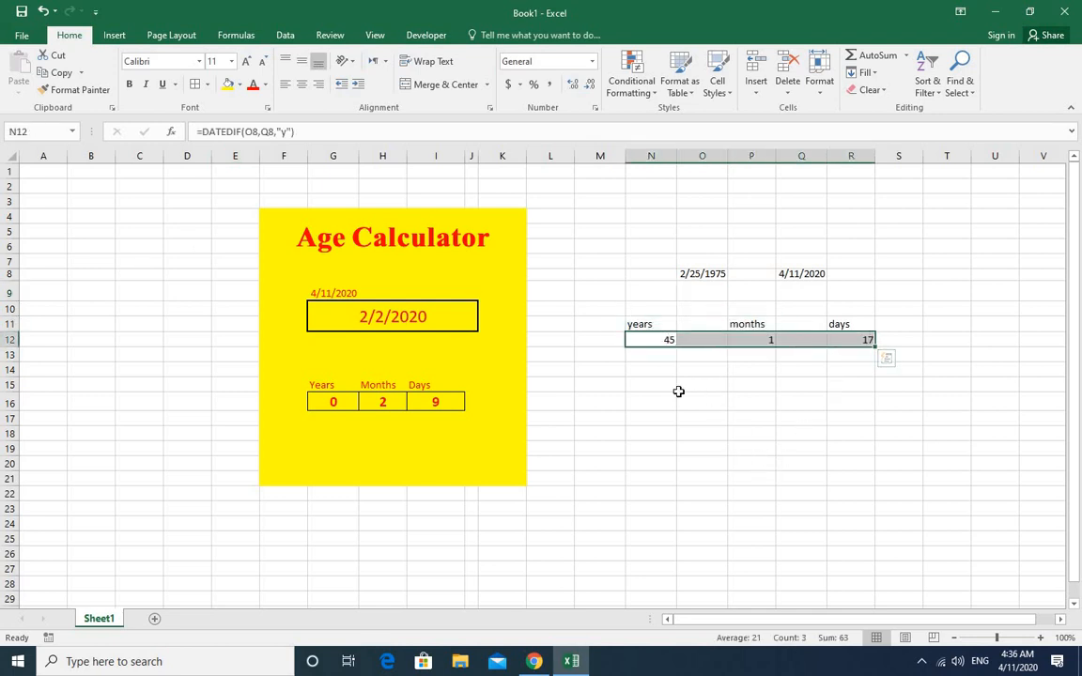
click(772, 327)
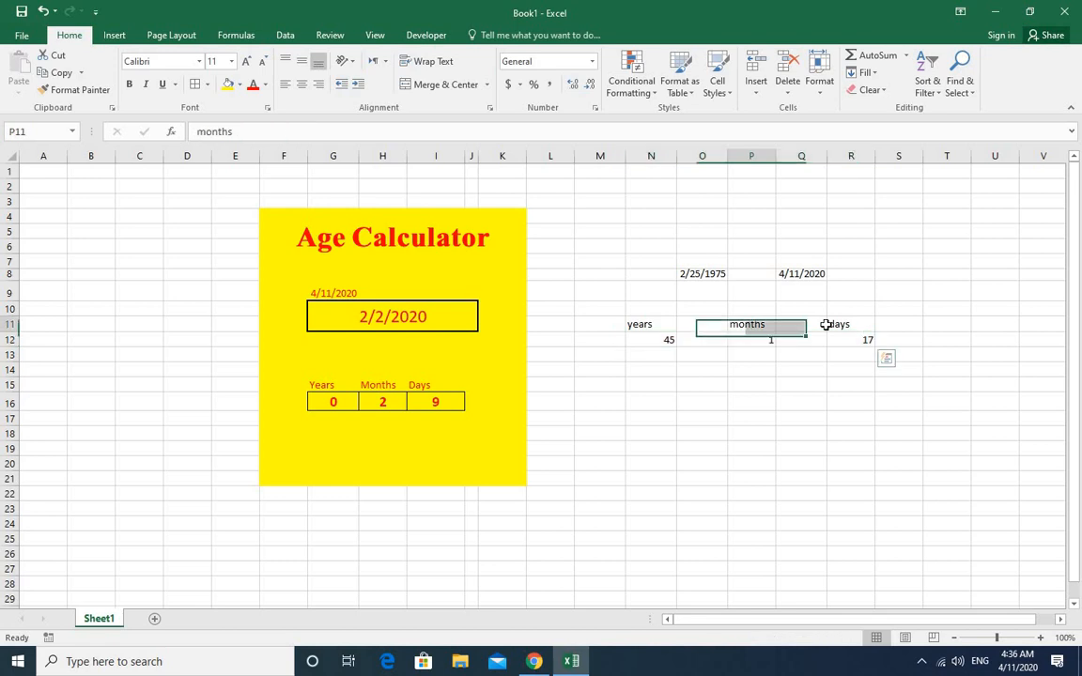
click(847, 325)
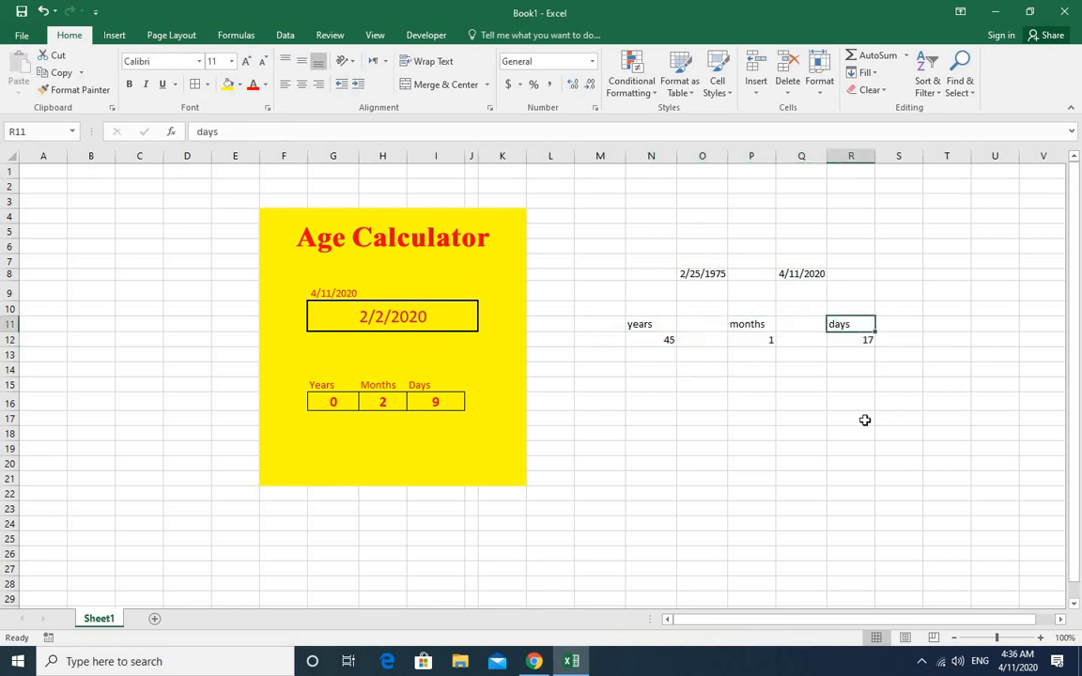